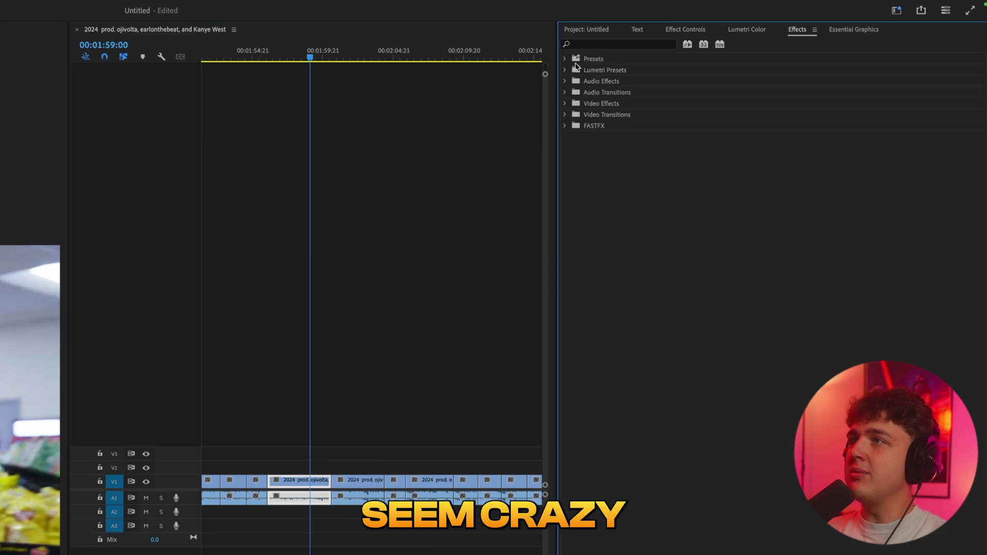
Look through the Video Effects categories, including the Adjust group, and collapse them again
double_click(573, 103)
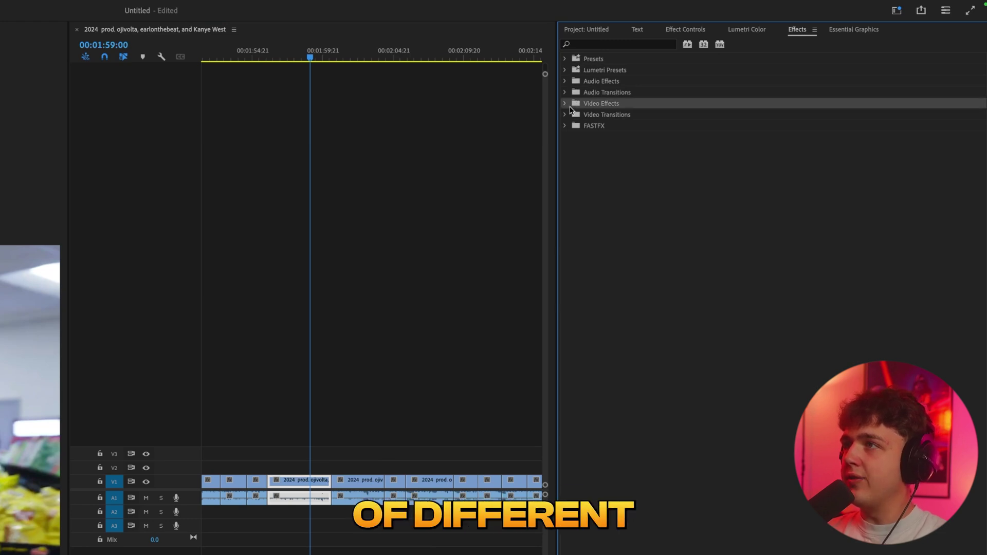
click(572, 115)
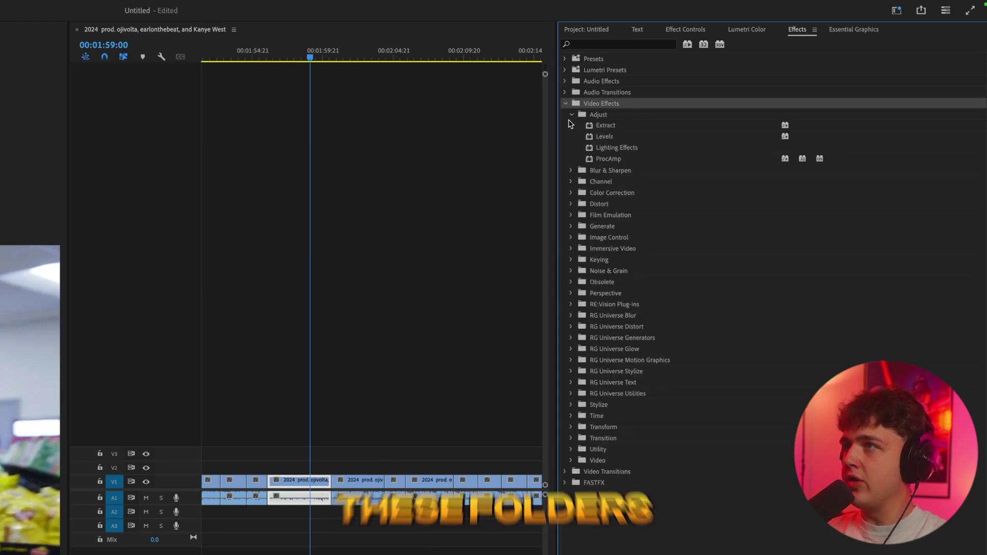
click(572, 115)
click(565, 104)
click(587, 29)
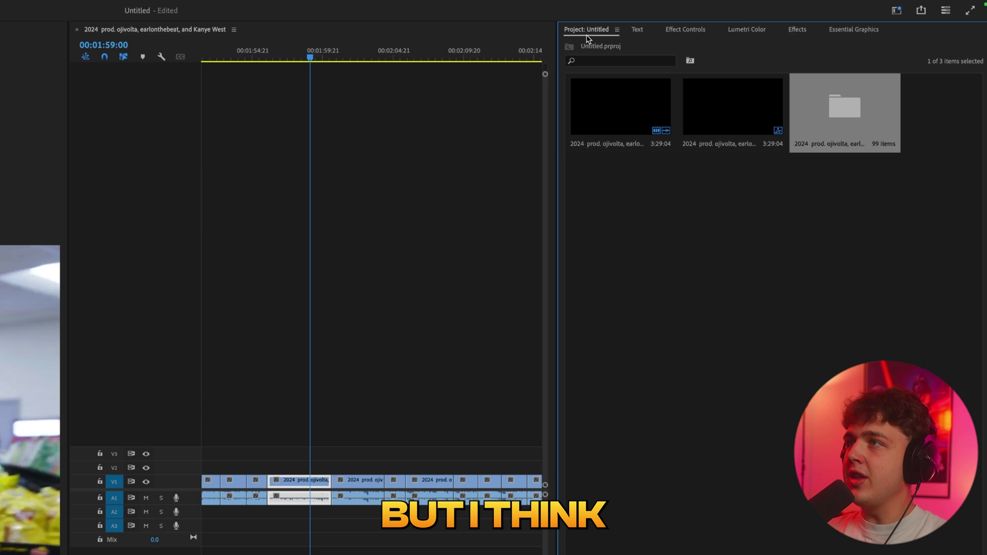
Find the Threshold video effect and apply it to the selected clip under the playhead
click(801, 35)
click(628, 46)
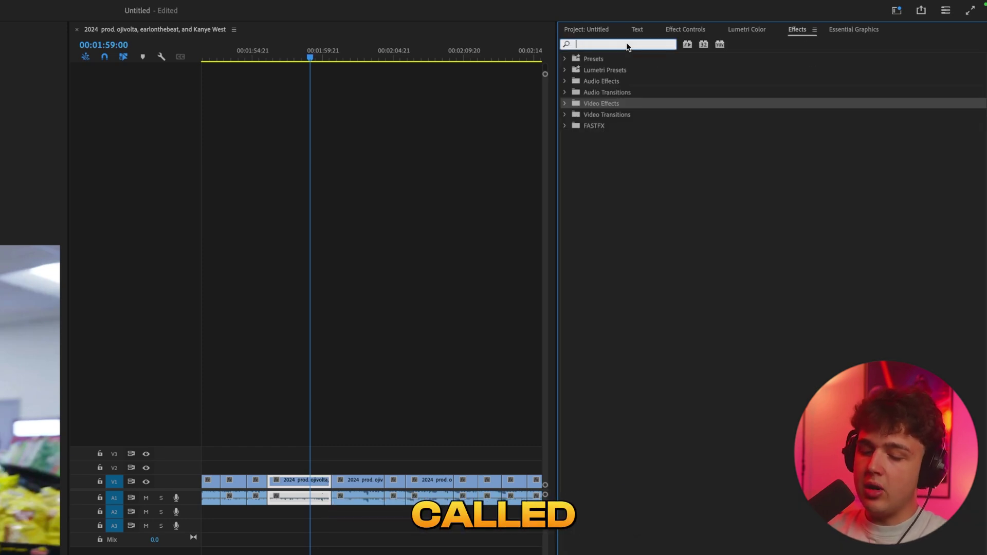
text(thresh)
drag(612, 126, 309, 486)
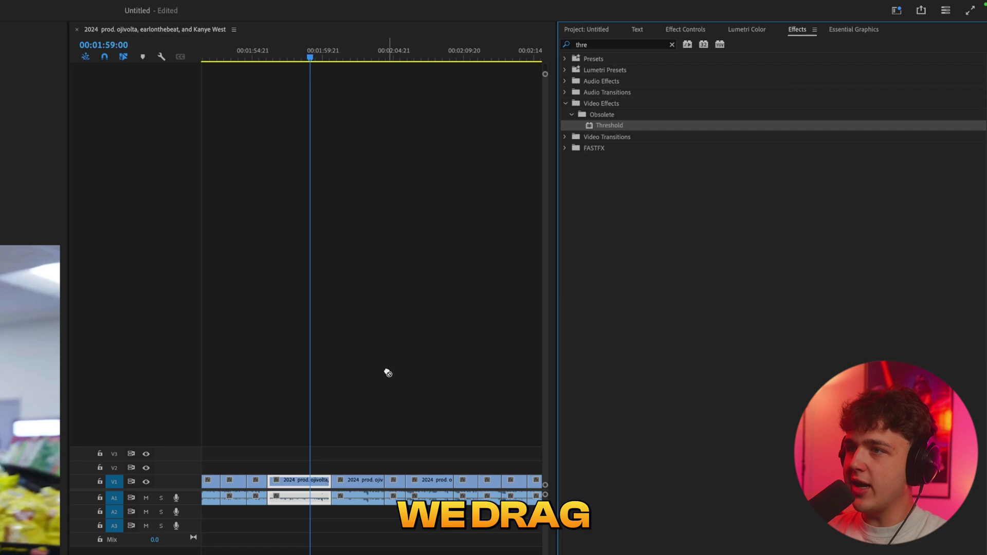
Apply the Noise effect to the same clip and place it above Threshold in the effect order
drag(505, 288, 506, 287)
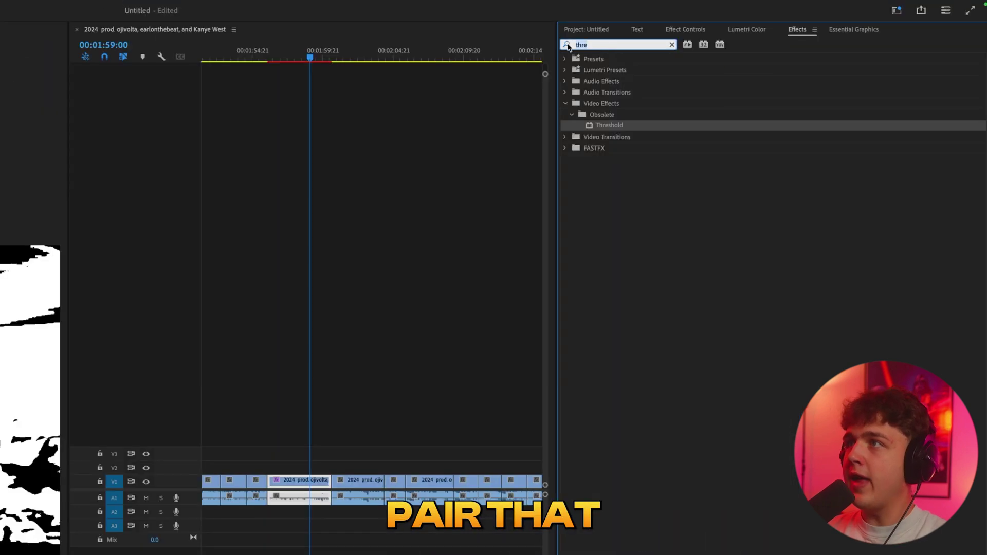
text(noise)
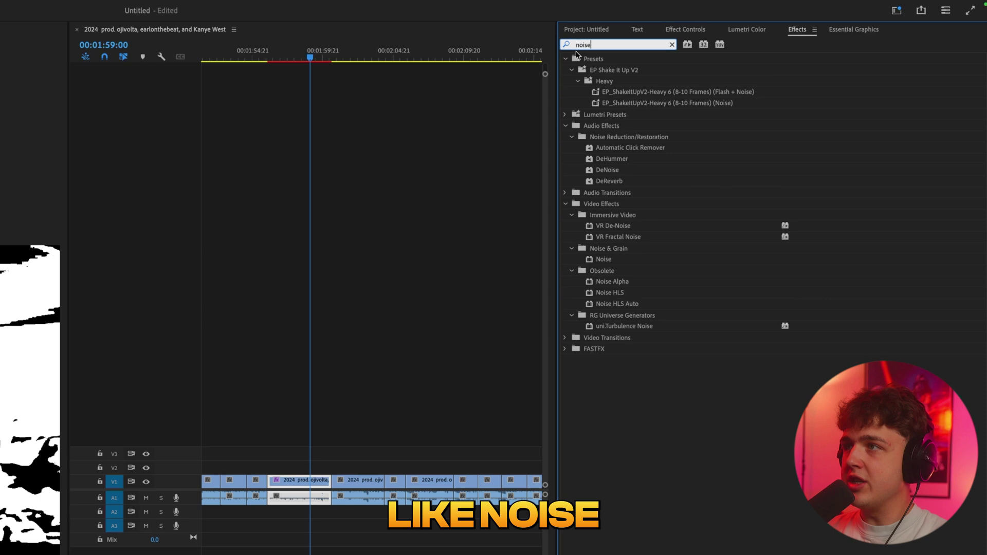
drag(604, 259, 335, 453)
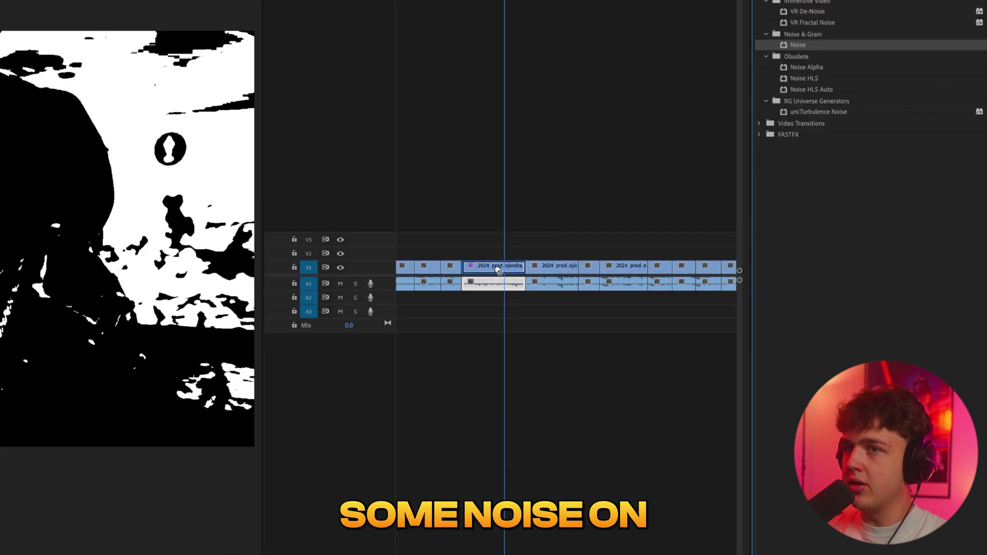
drag(499, 271, 499, 271)
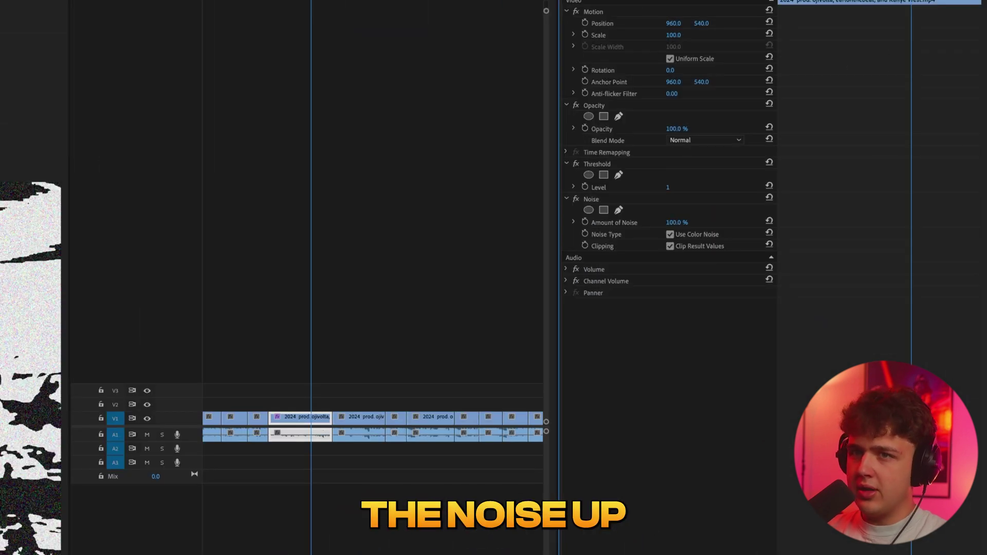
drag(674, 225, 600, 160)
Check the frame full screen, widen the program monitor, and set the Amount of Noise to 53%
key(grave)
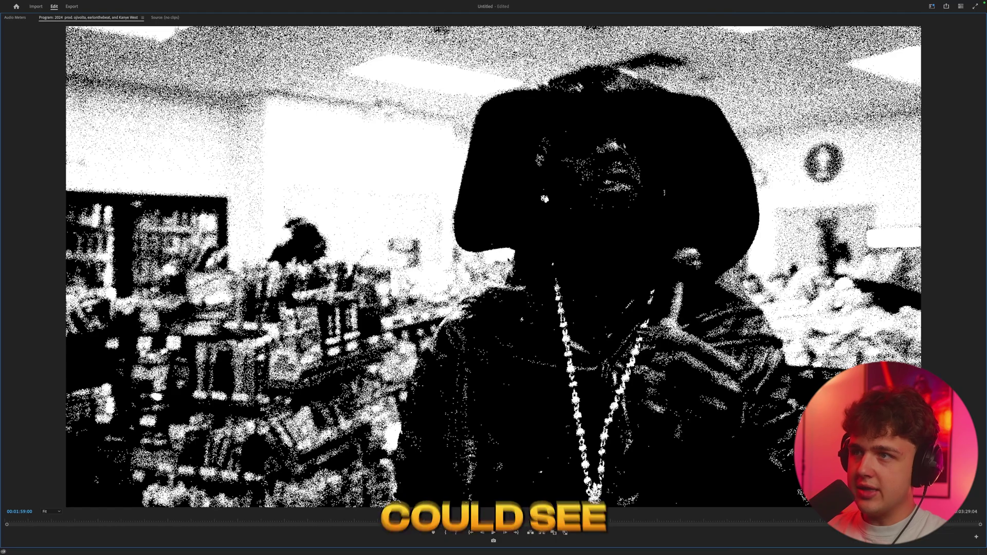
key(grave)
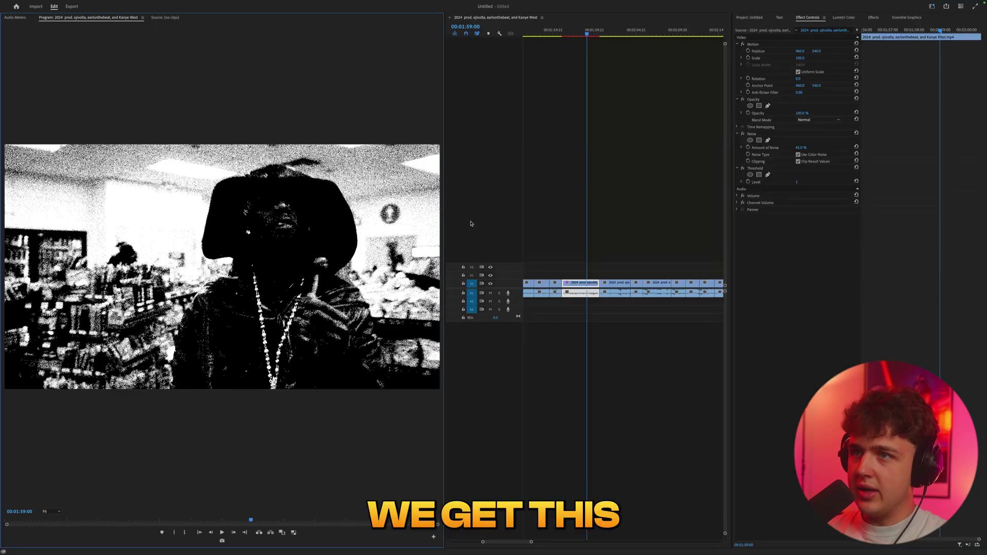
drag(444, 214, 569, 214)
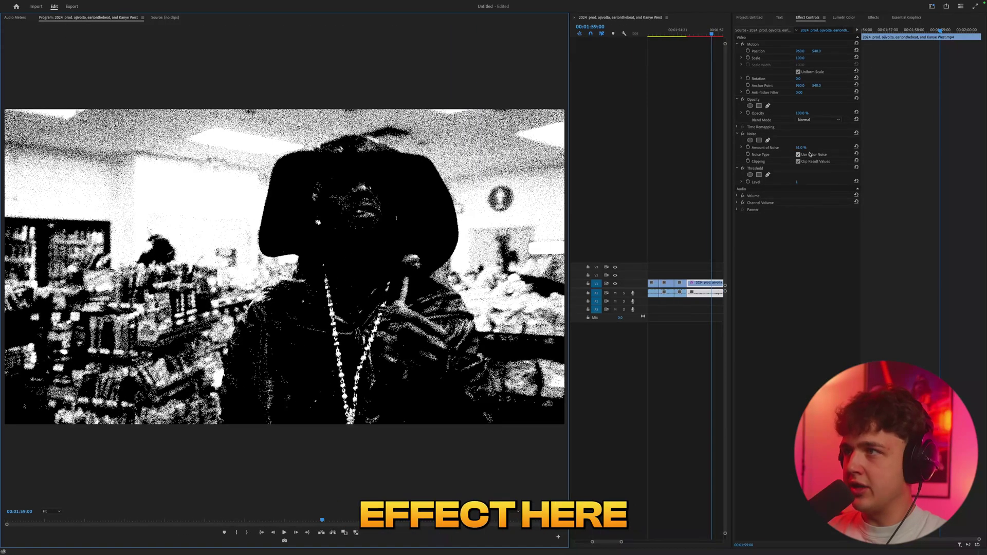
mouse_move(800, 148)
mouse_down()
mouse_move(773, 148)
mouse_move(818, 148)
mouse_move(785, 148)
mouse_move(801, 151)
mouse_up()
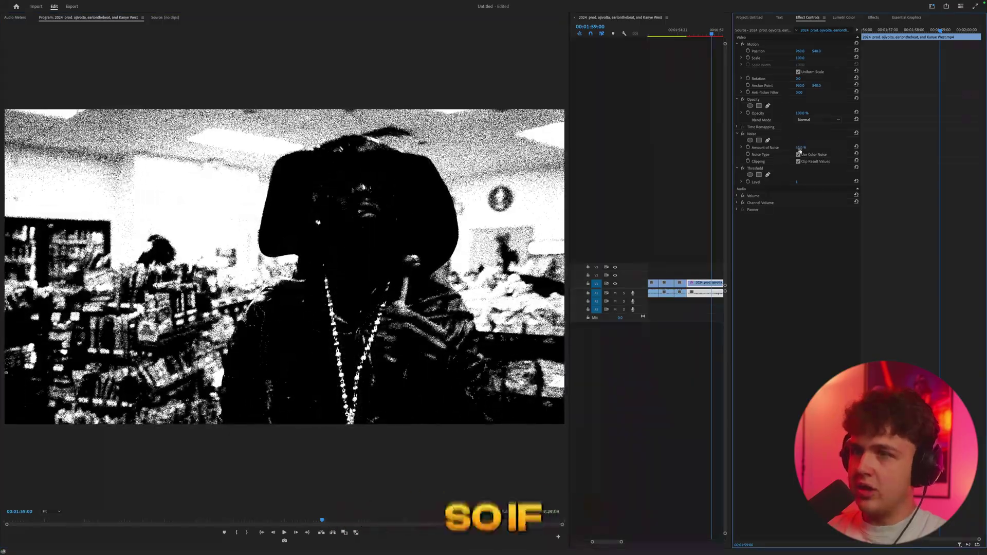
Play back the treated clip from about 00:01:56:13 to review the threshold and noise look
click(683, 34)
key(space)
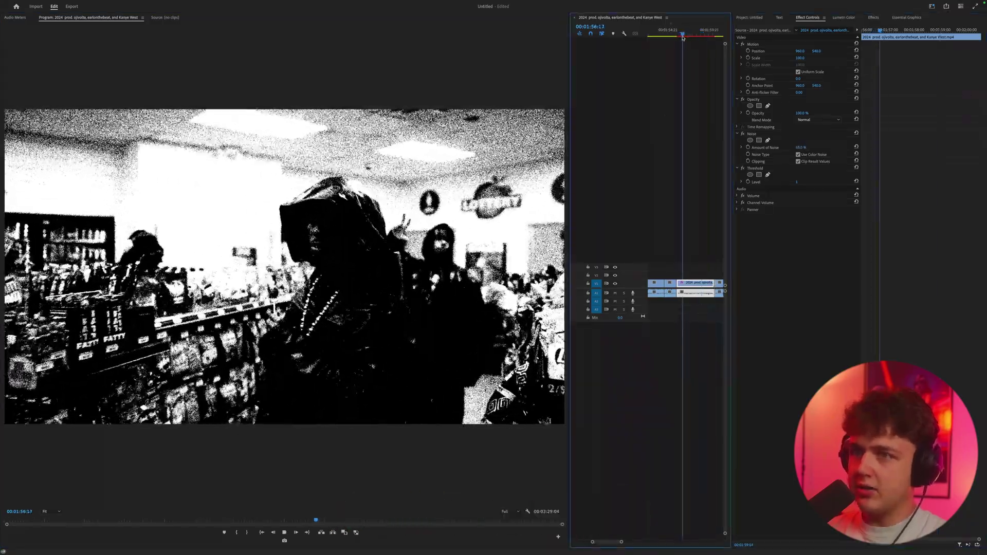
drag(693, 35, 695, 39)
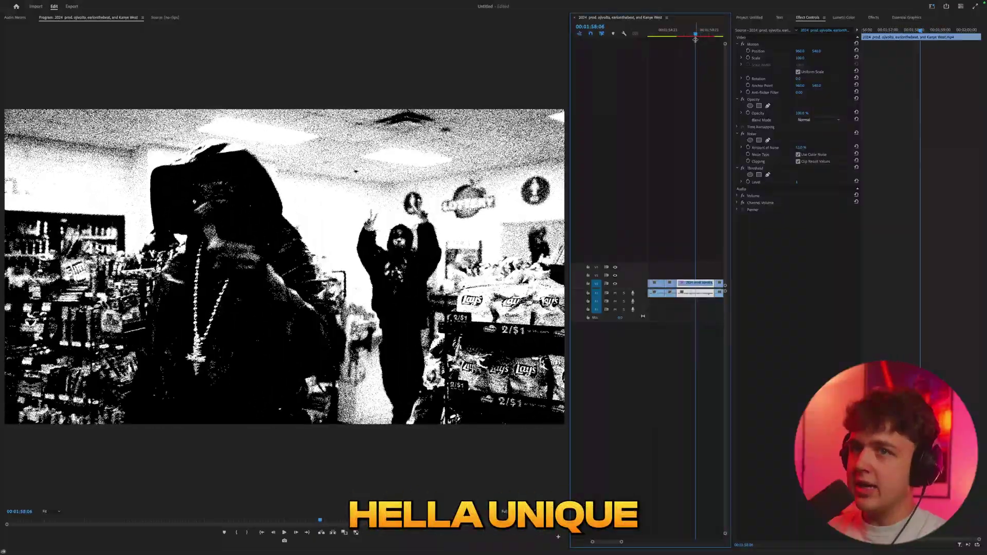
Find the Tint effect and apply it to the clip with Noise and Threshold
click(874, 17)
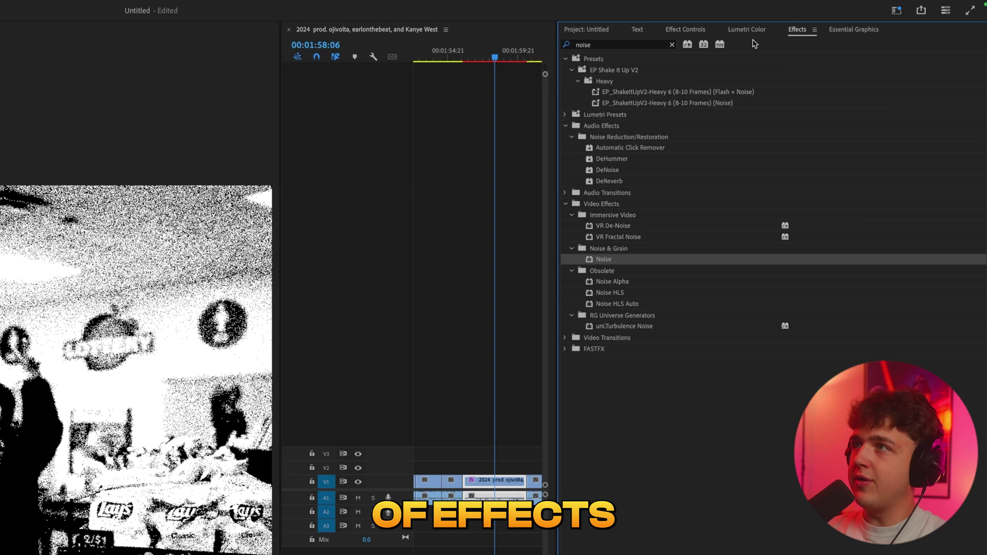
drag(601, 47, 538, 48)
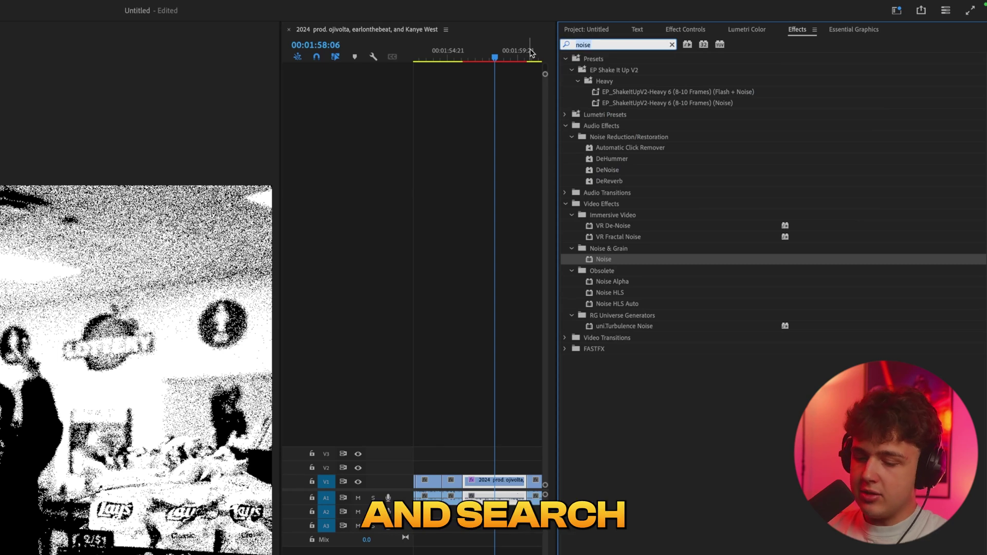
text(tint)
drag(643, 127, 483, 442)
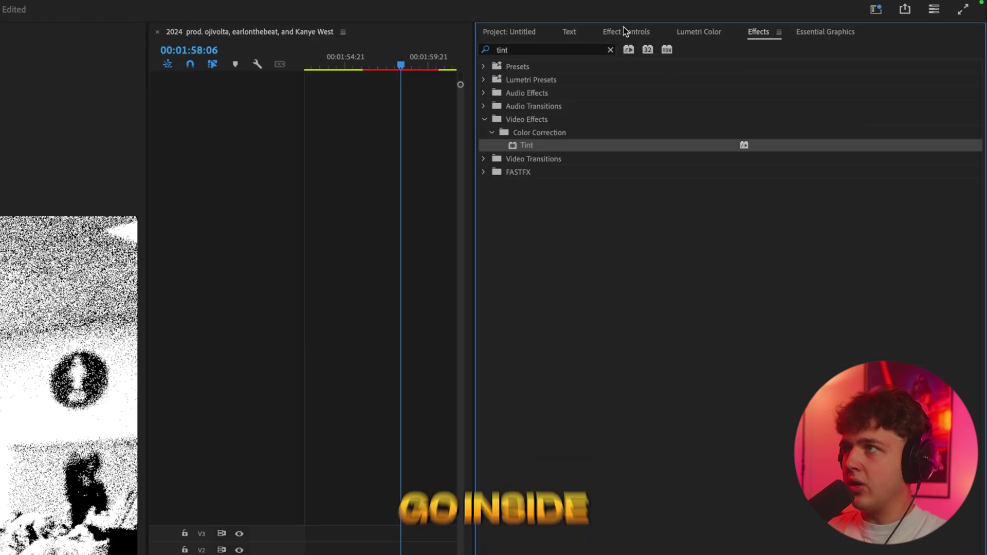
Set the Tint effect's Map White To color to pure red (FF0000) and scrub through the clip to preview it
click(624, 29)
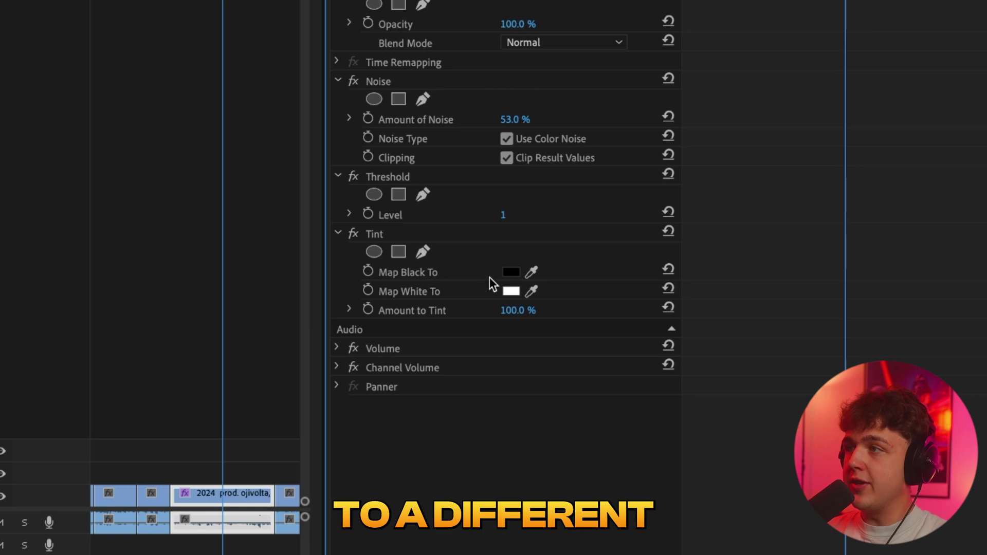
click(511, 294)
click(501, 224)
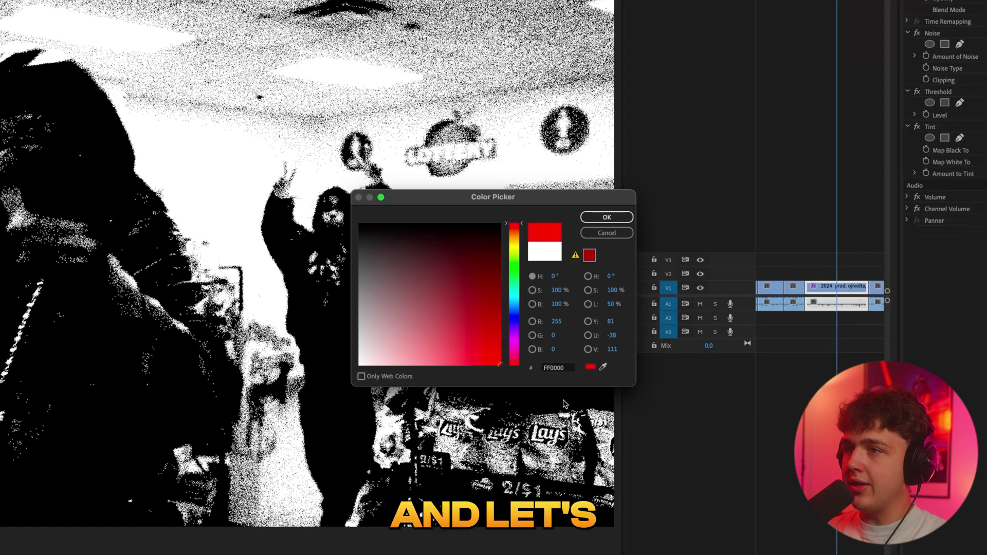
click(606, 217)
drag(698, 32, 685, 47)
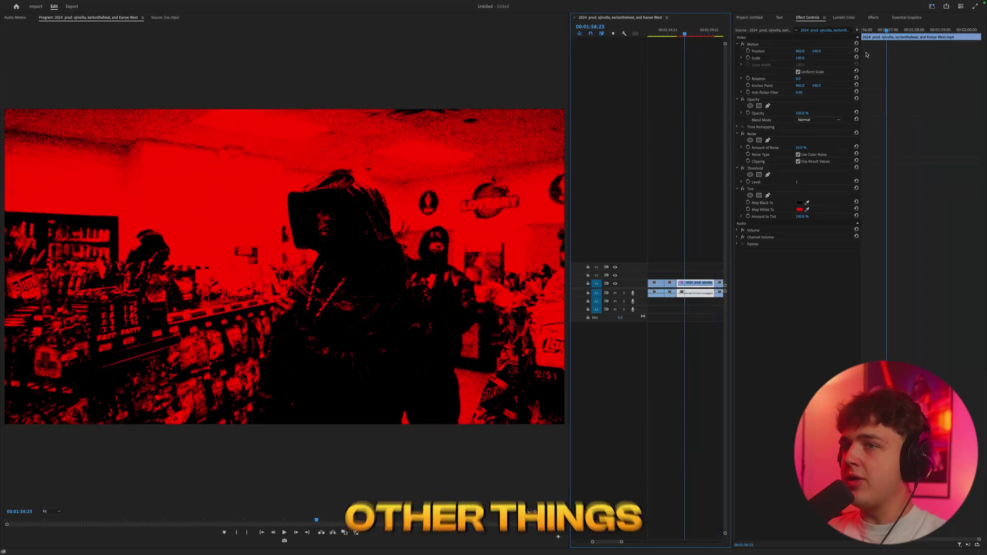
Find the Mosaic effect under Stylize and apply it to the red-tinted clip
click(873, 17)
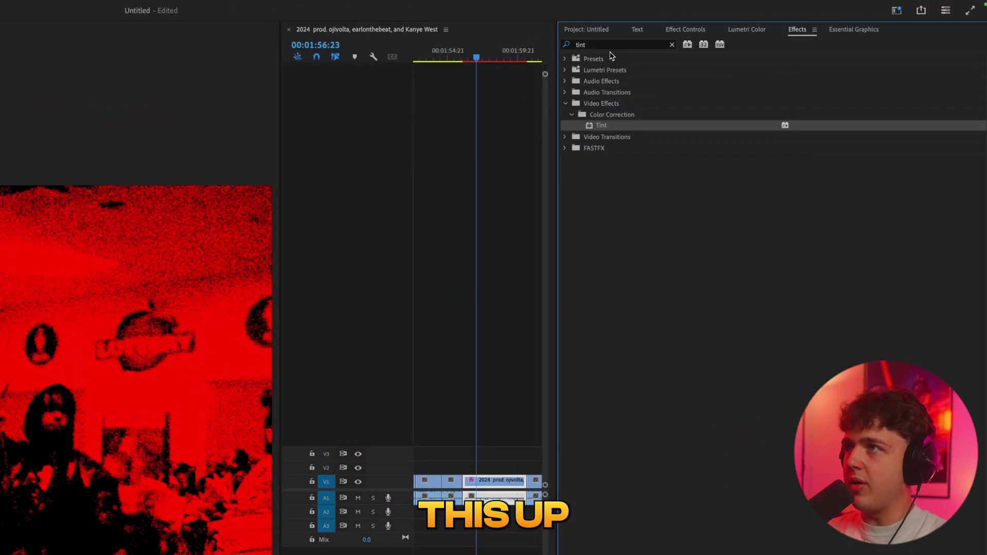
text(mos)
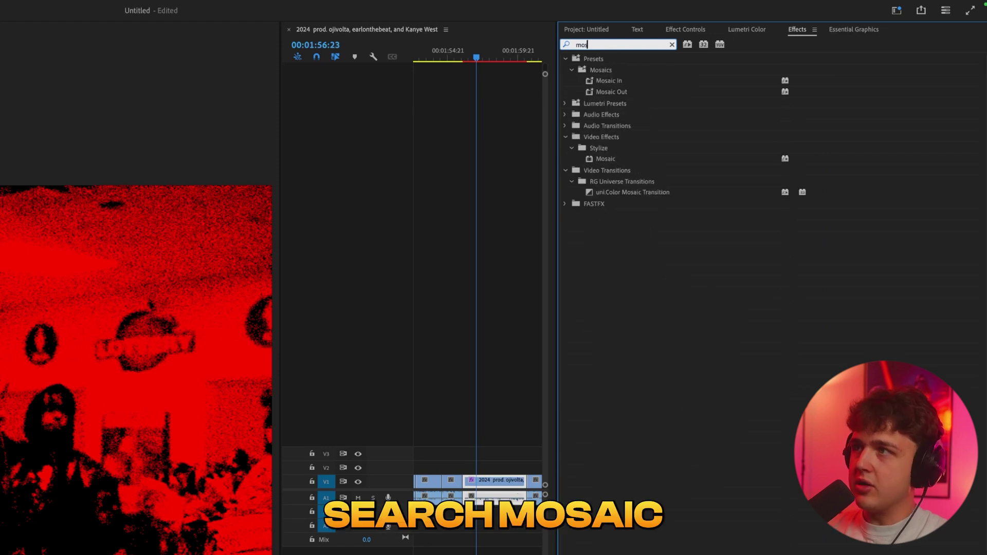
drag(606, 159, 480, 486)
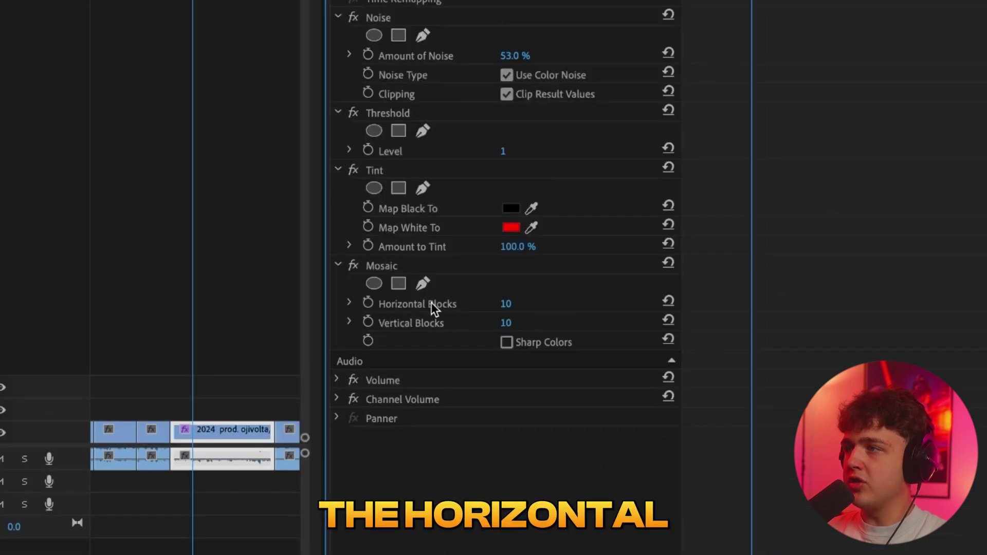
Set the Mosaic effect's Horizontal Blocks to 300, increase its Vertical Blocks, and preview the clip
click(511, 303)
text(30)
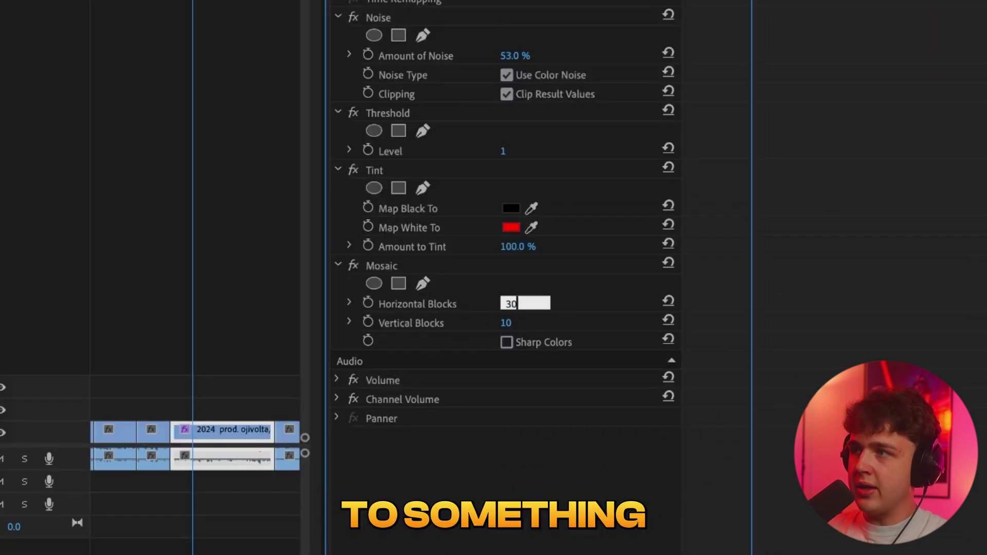
text(0)
key(Return)
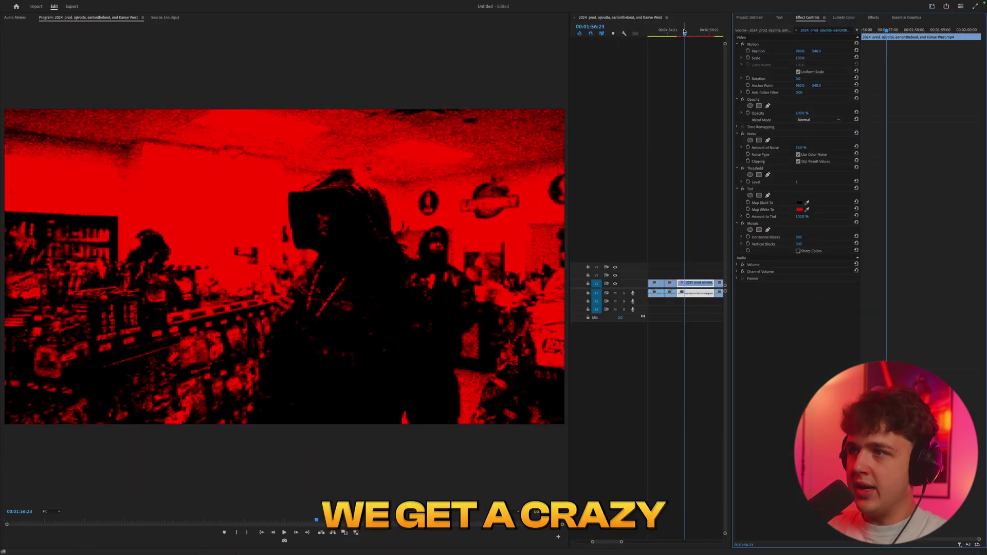
mouse_move(685, 32)
mouse_down()
mouse_move(699, 33)
mouse_move(688, 34)
mouse_move(695, 42)
mouse_up()
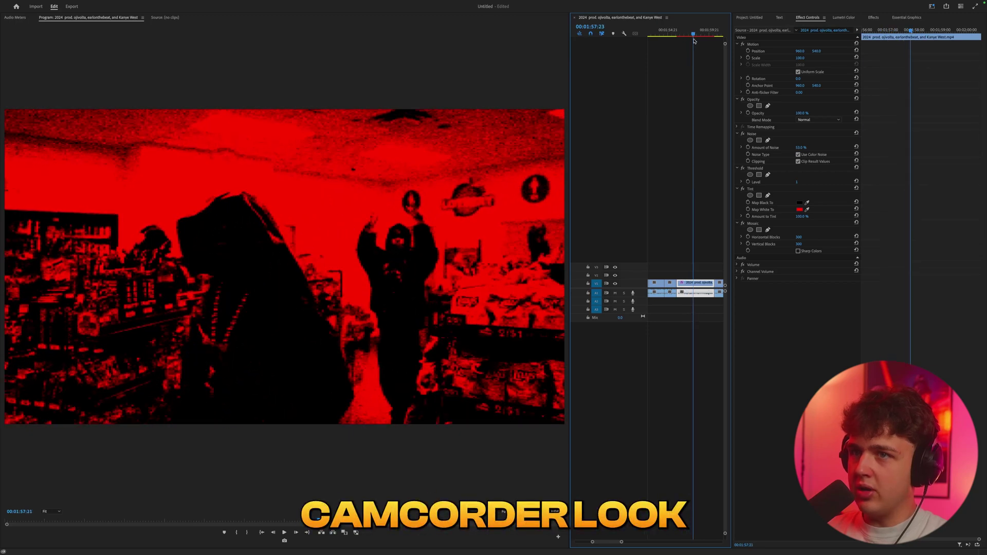
key(space)
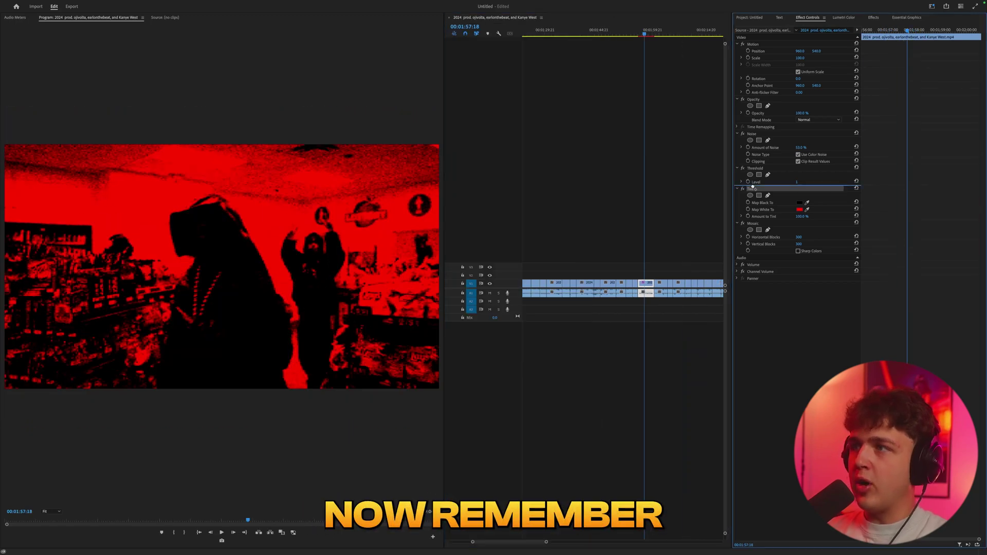
Try reordering the clip's effects by moving Tint above Threshold and Mosaic above Noise
drag(753, 186, 754, 167)
key(super+z)
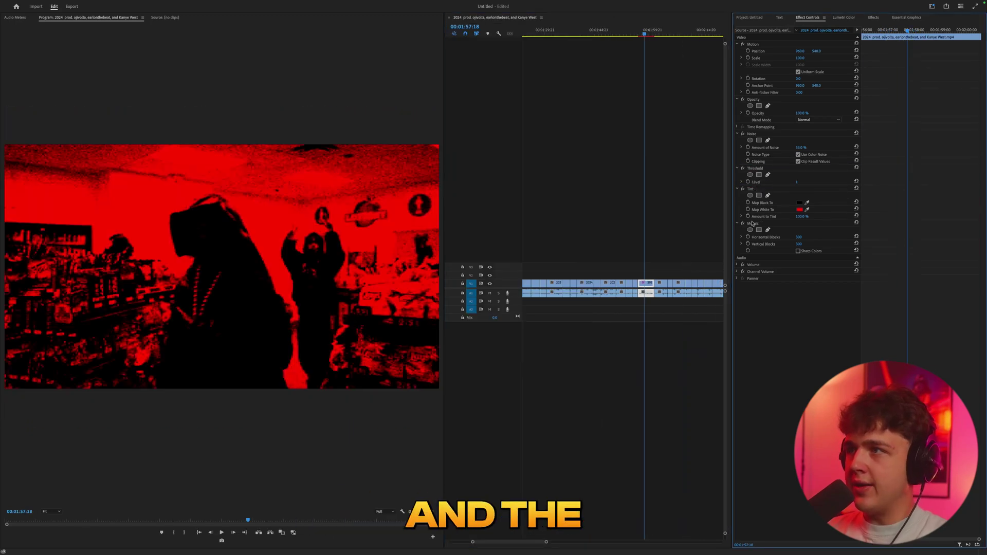
drag(752, 223, 762, 133)
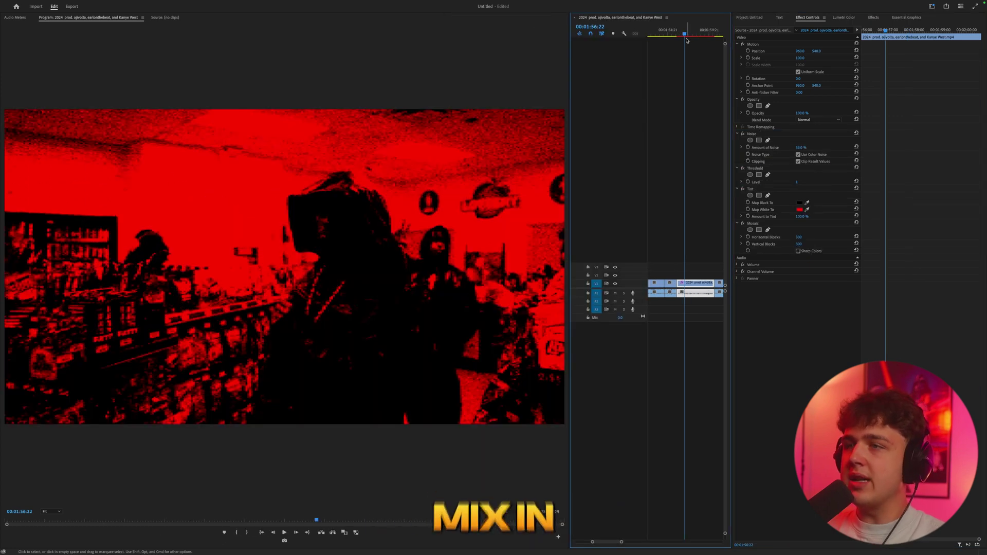
Switch to the Brave browser, search YouTube for "camcorder overlay" and look through the results
drag(570, 130, 446, 130)
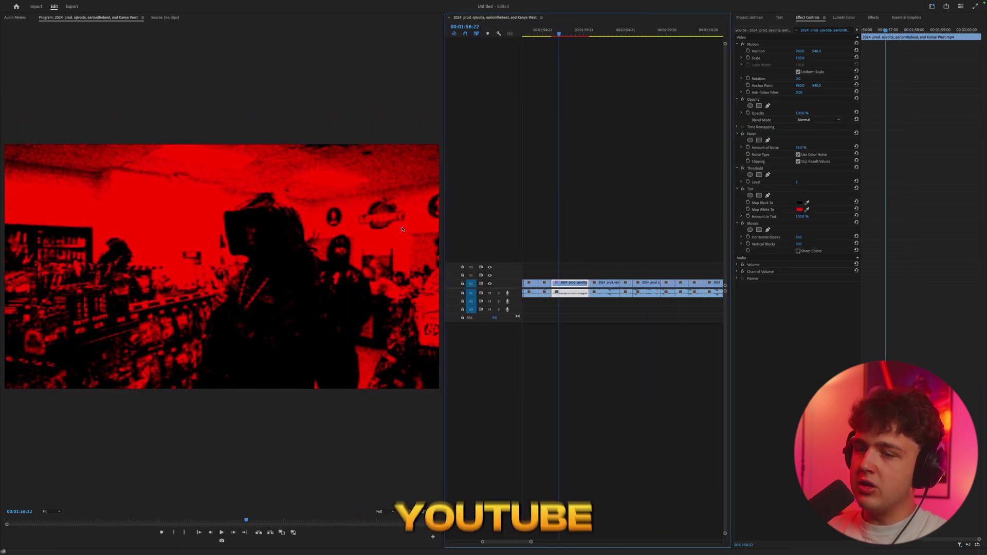
click(332, 546)
drag(277, 156, 144, 153)
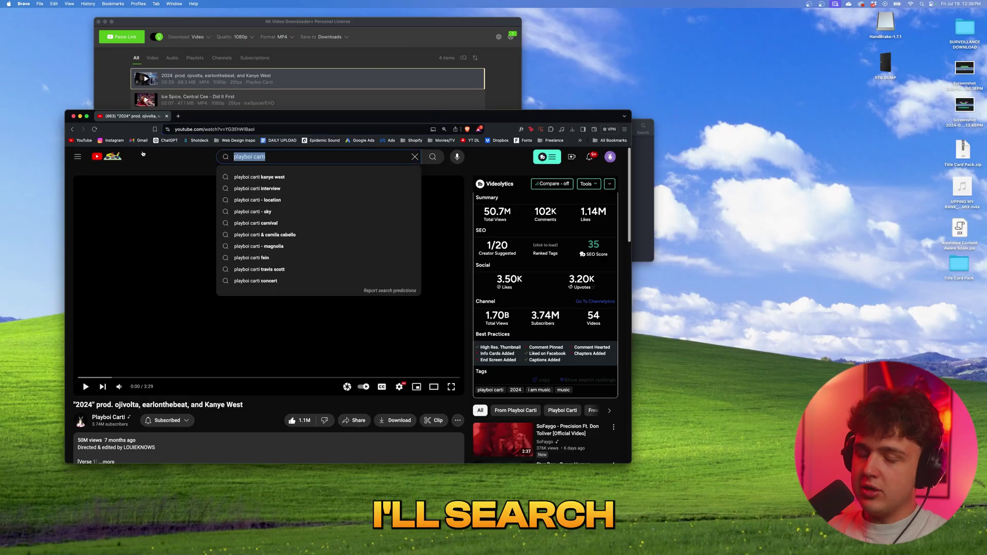
text(camcorder overlay)
key(Return)
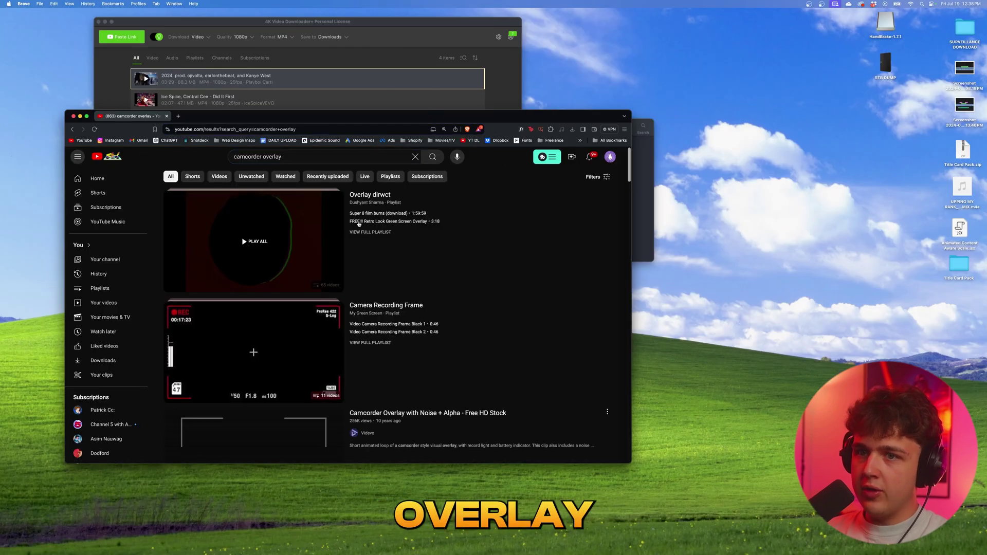
scroll(359, 224, down, 15)
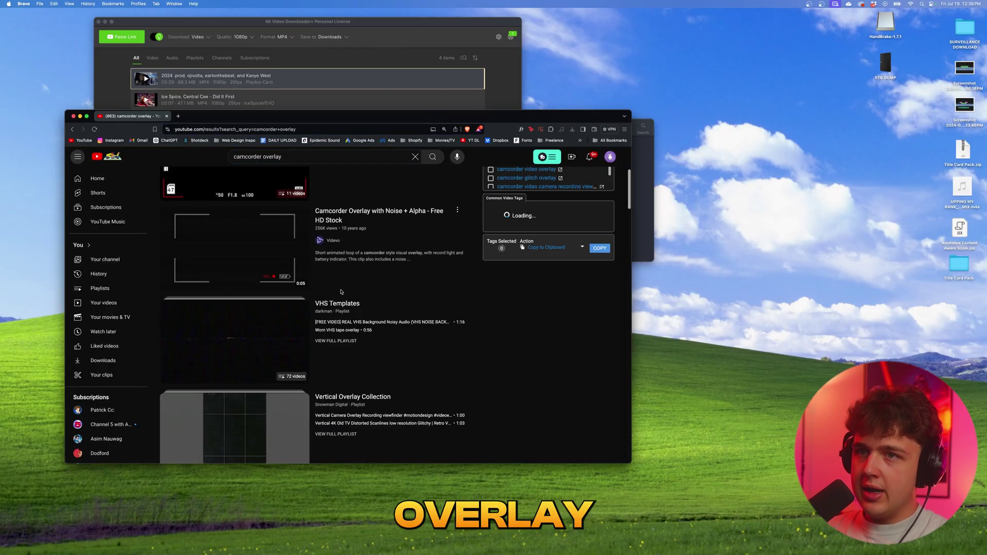
scroll(267, 292, down, 10)
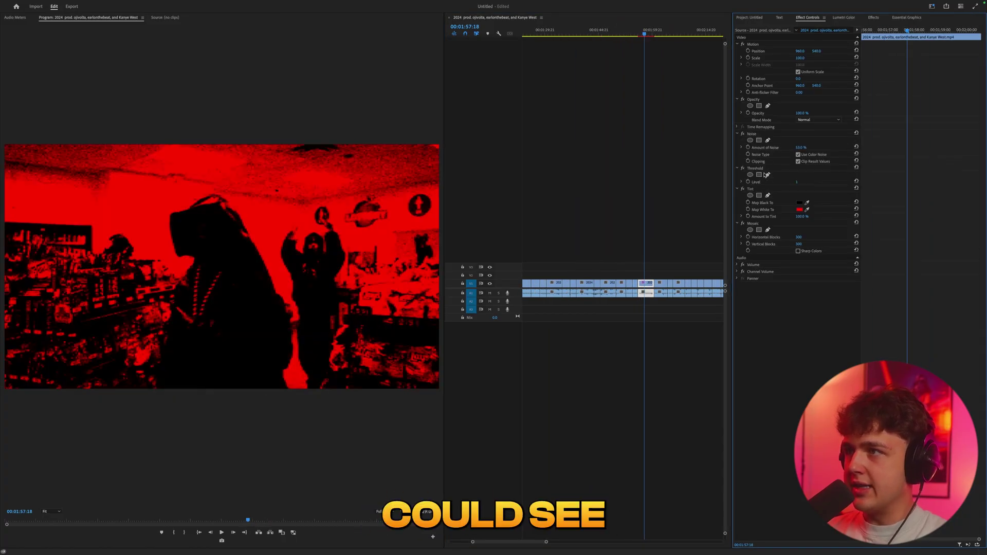
Delete the Tint and Mosaic effects from the clip and preview it at another frame
key(Delete)
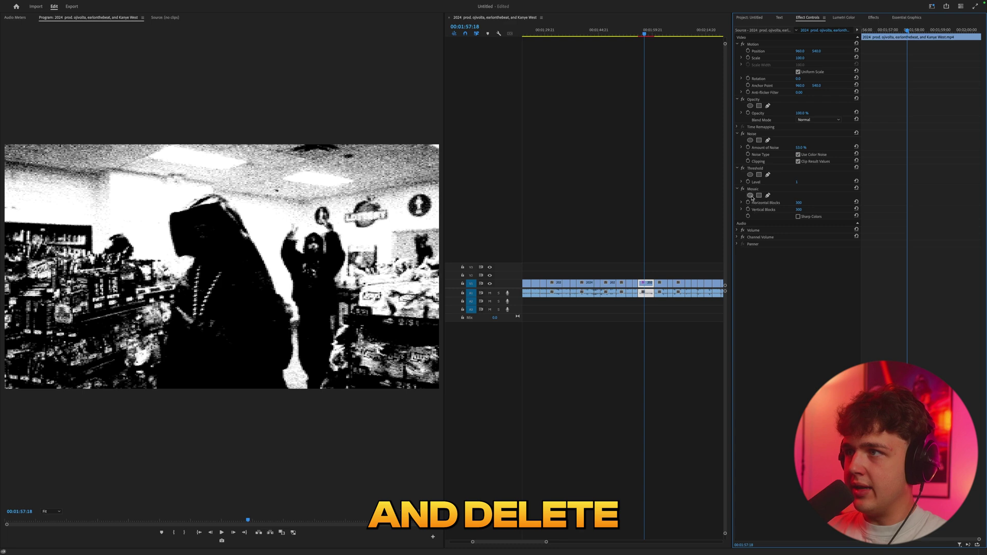
key(Delete)
drag(645, 33, 649, 33)
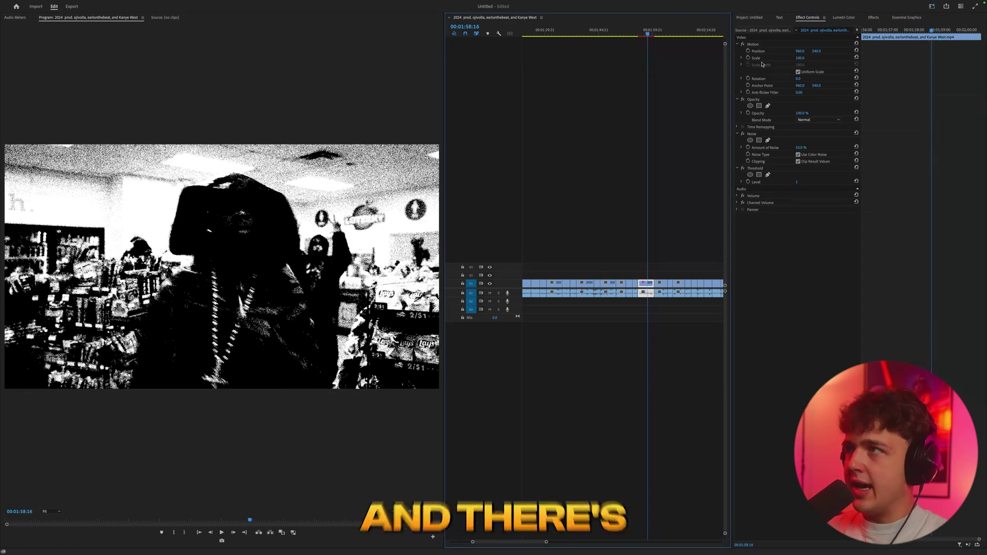
Try a second Noise effect below Threshold with an increased amount, and delete that added effect
click(871, 18)
click(799, 26)
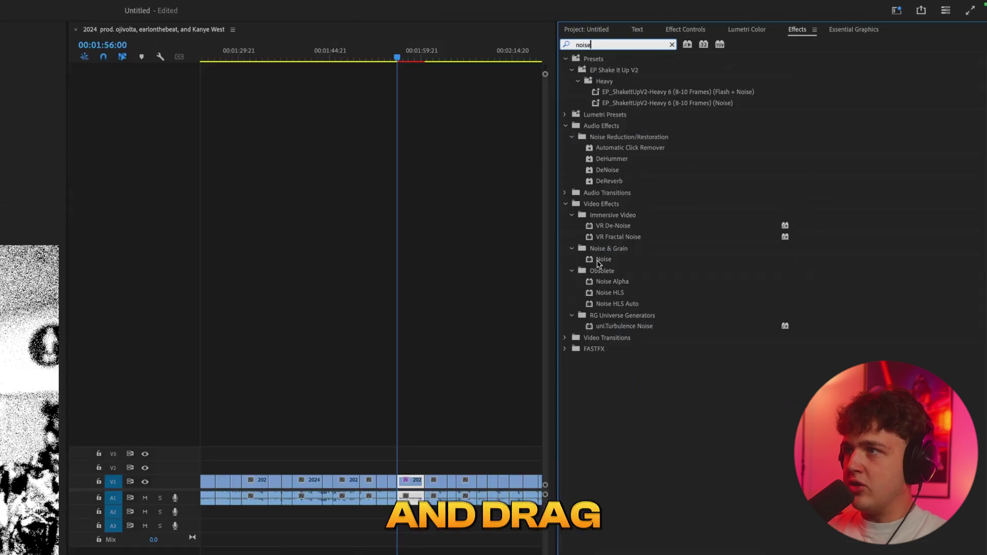
click(601, 259)
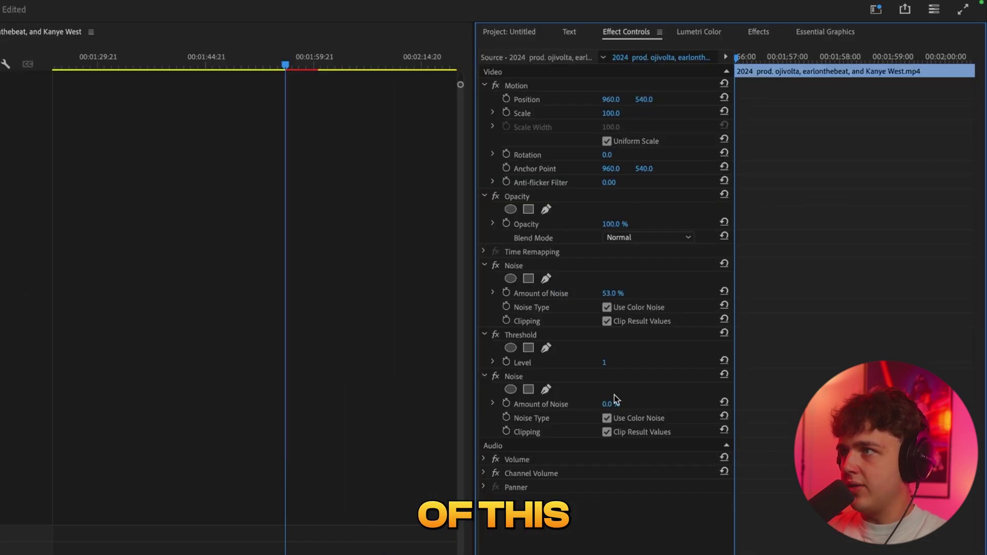
click(529, 377)
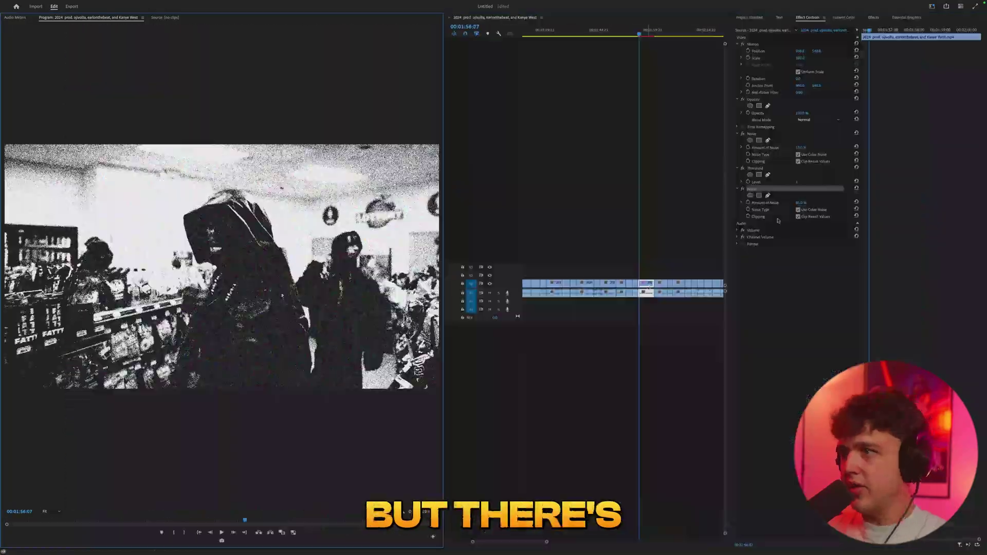
click(759, 190)
key(Delete)
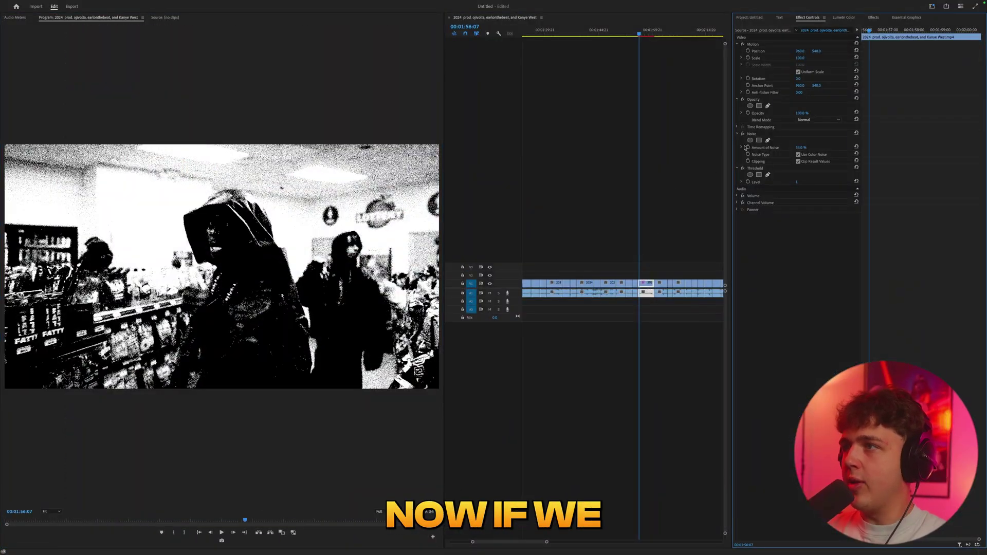
click(759, 135)
key(Delete)
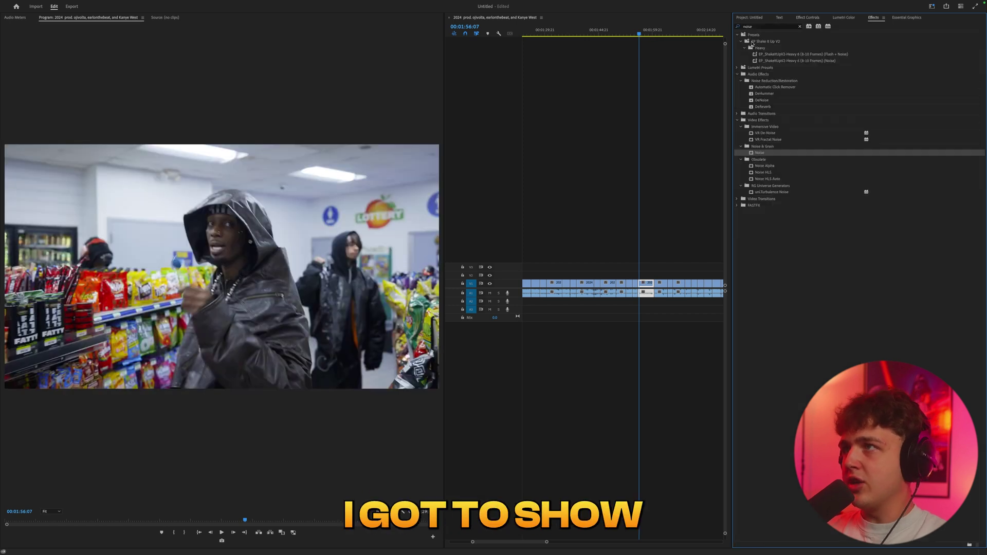
click(800, 27)
click(738, 35)
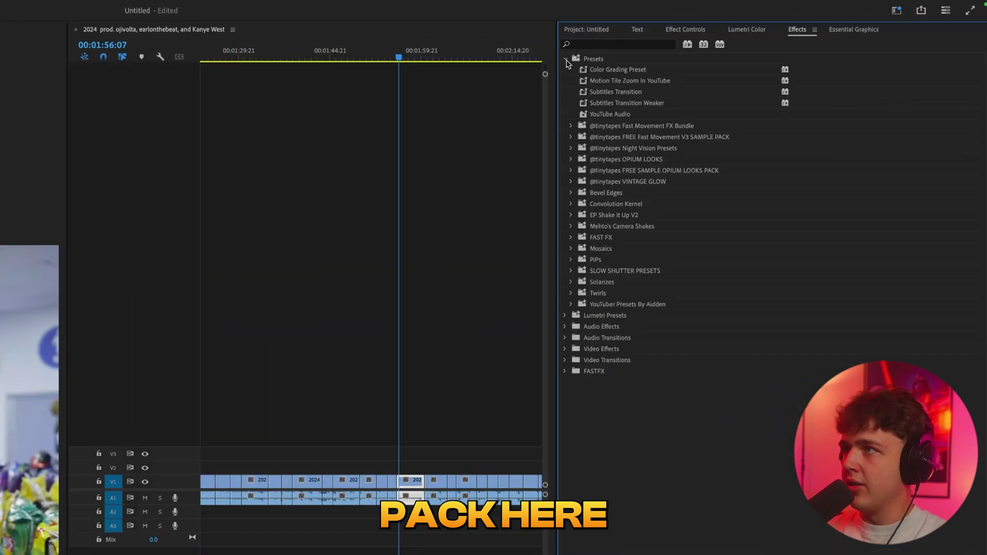
click(571, 159)
drag(405, 494, 416, 491)
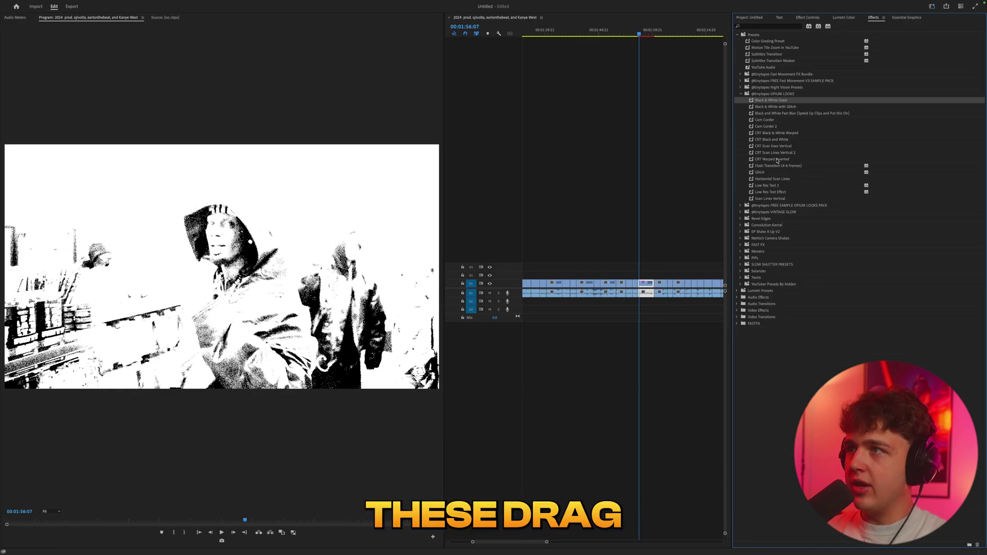
Undo the Black & White Grain preset and apply Black & White with Glitch to the store clip and the following clip
key(super+z)
drag(787, 107, 646, 286)
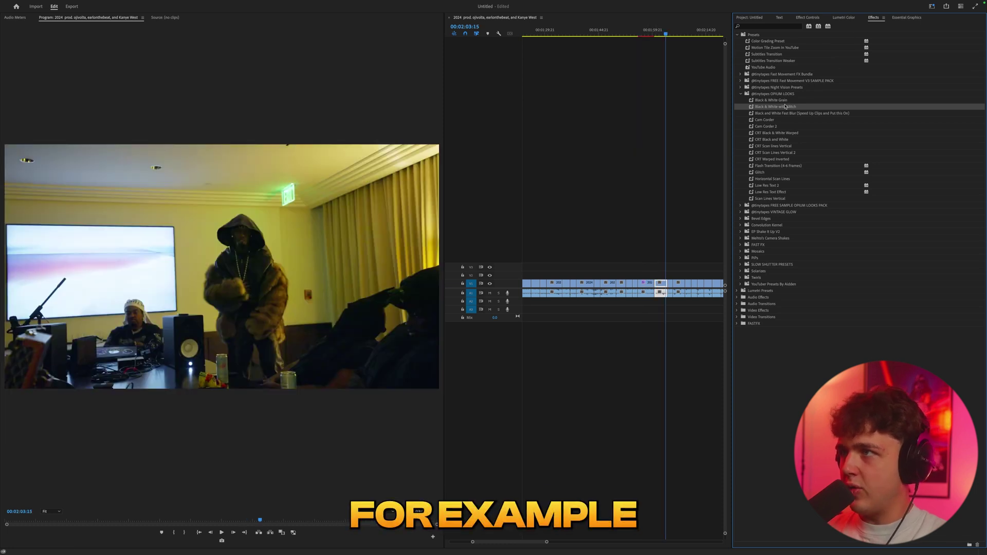
drag(662, 283, 660, 286)
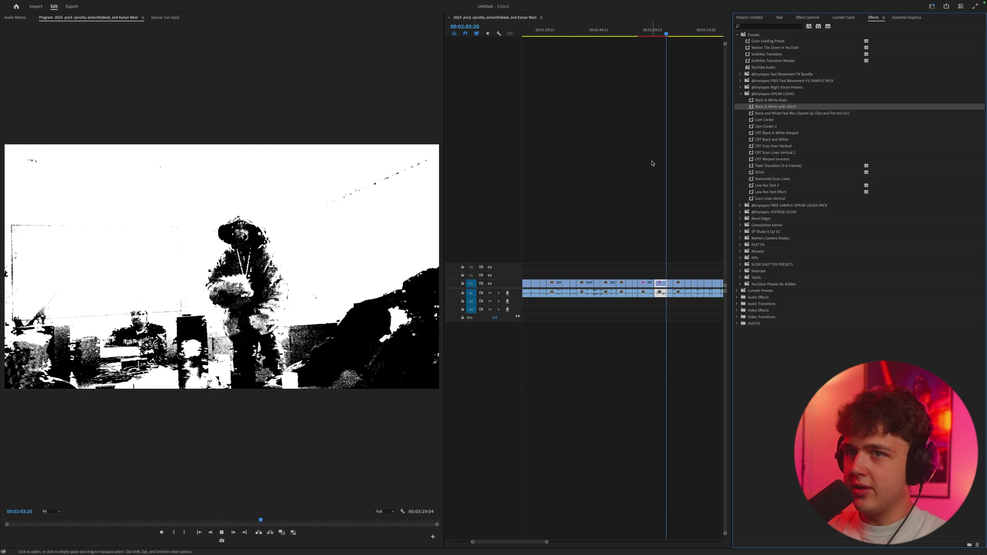
Find the VR Digital Glitch effect, apply it to the clip with the white SUV, and preview it
mouse_move(674, 33)
mouse_down()
mouse_move(690, 35)
mouse_move(681, 34)
mouse_up()
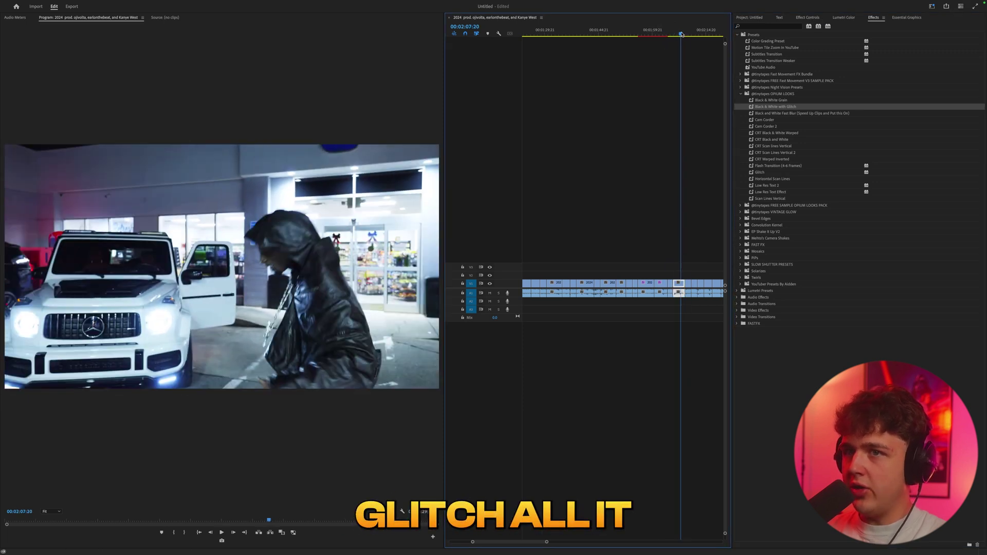
click(762, 27)
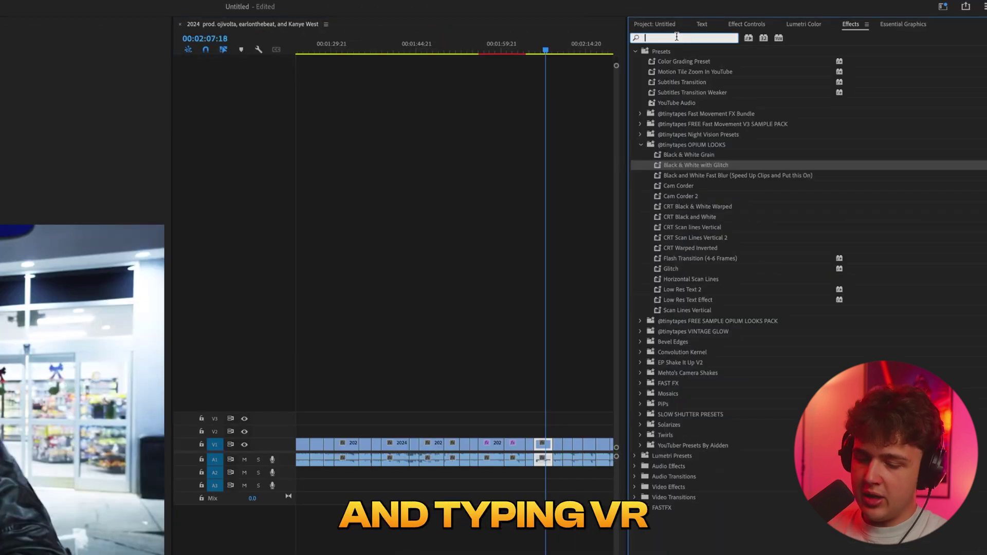
text(vr digi)
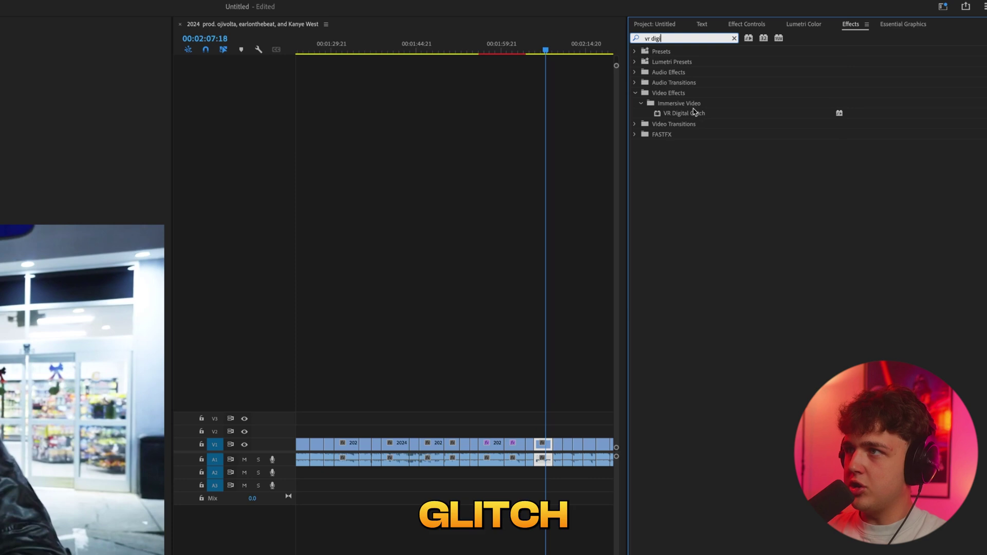
drag(694, 112, 542, 444)
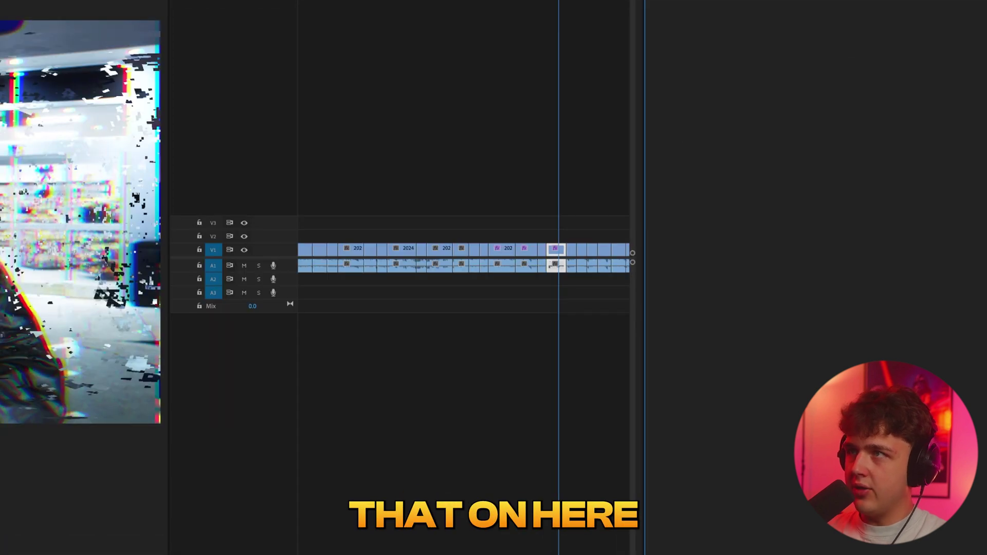
drag(681, 33, 679, 42)
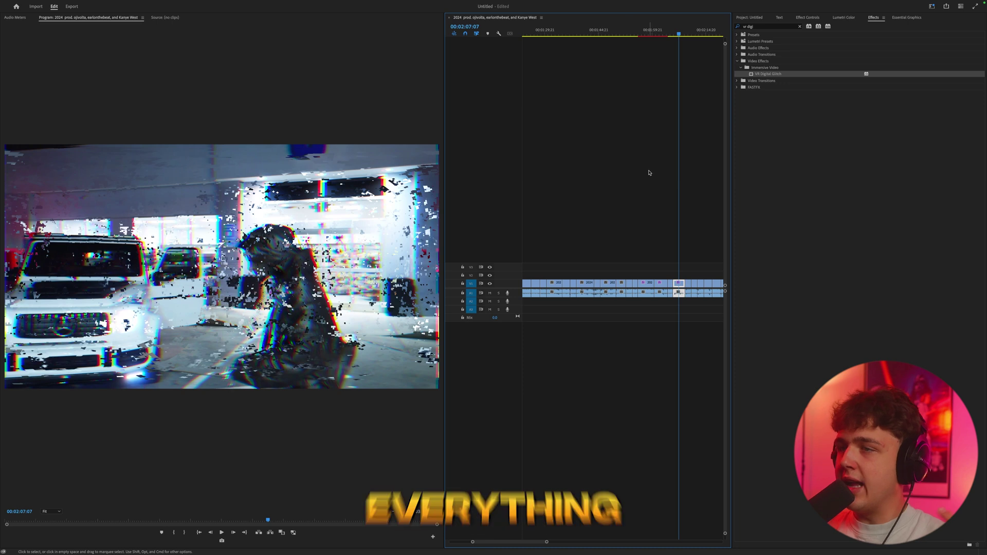
drag(685, 39, 694, 35)
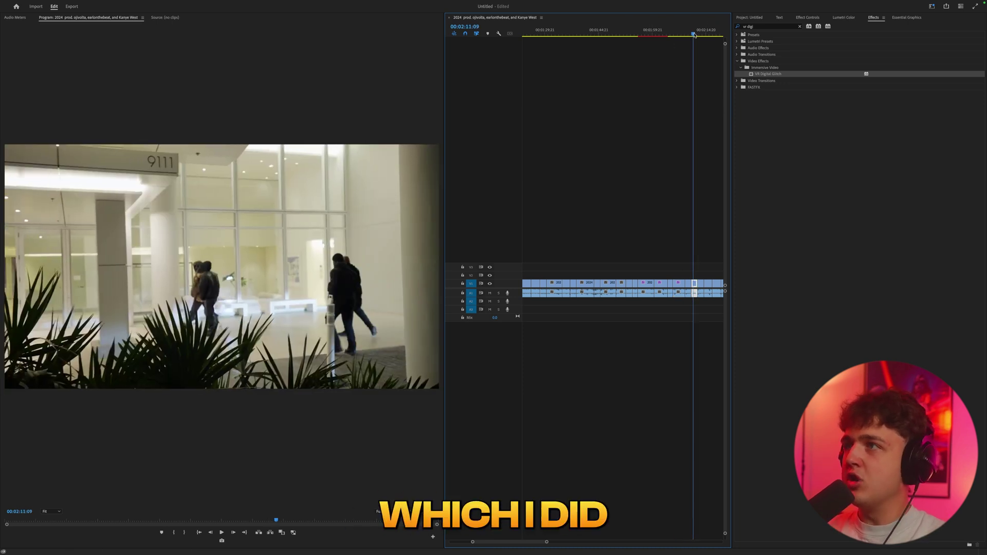
click(799, 26)
click(738, 35)
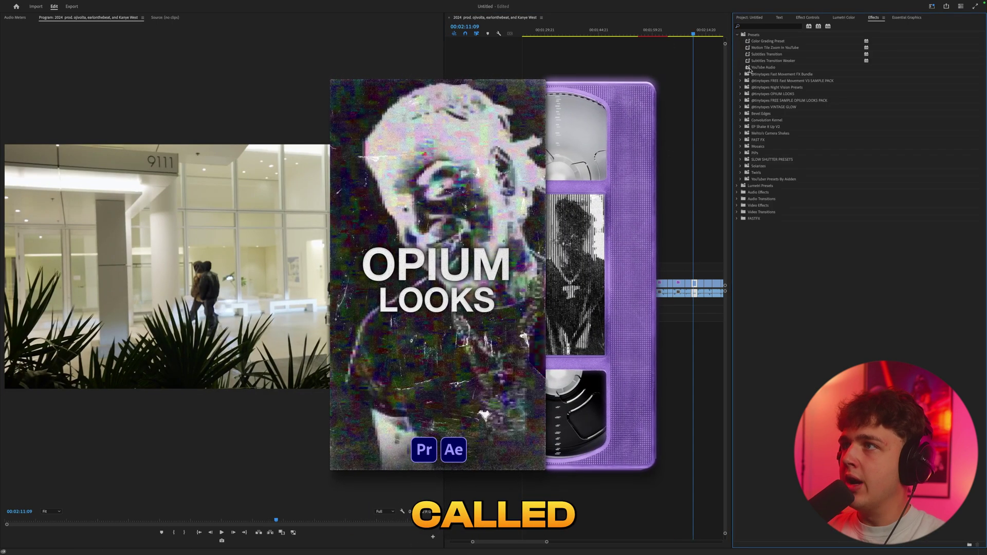
click(741, 94)
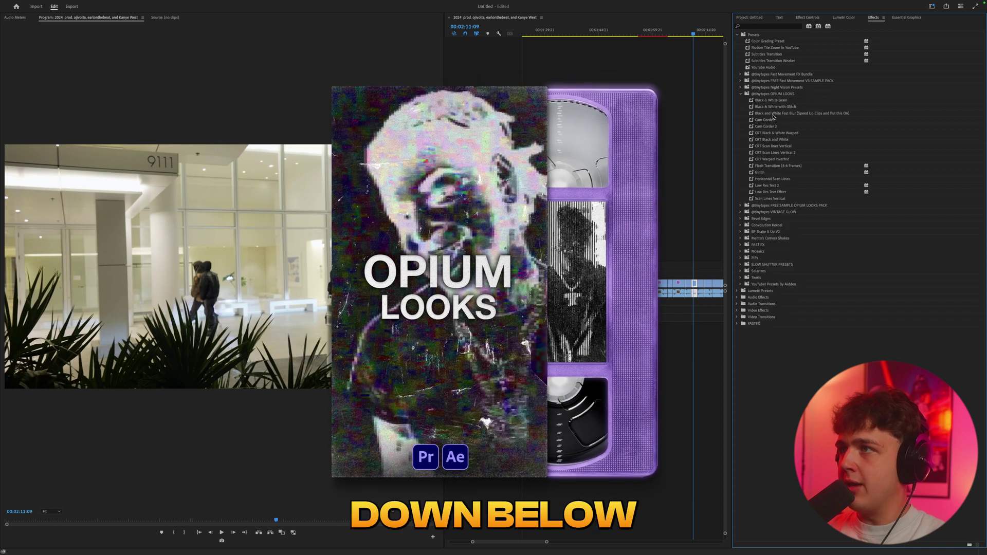
drag(766, 120, 753, 154)
click(689, 282)
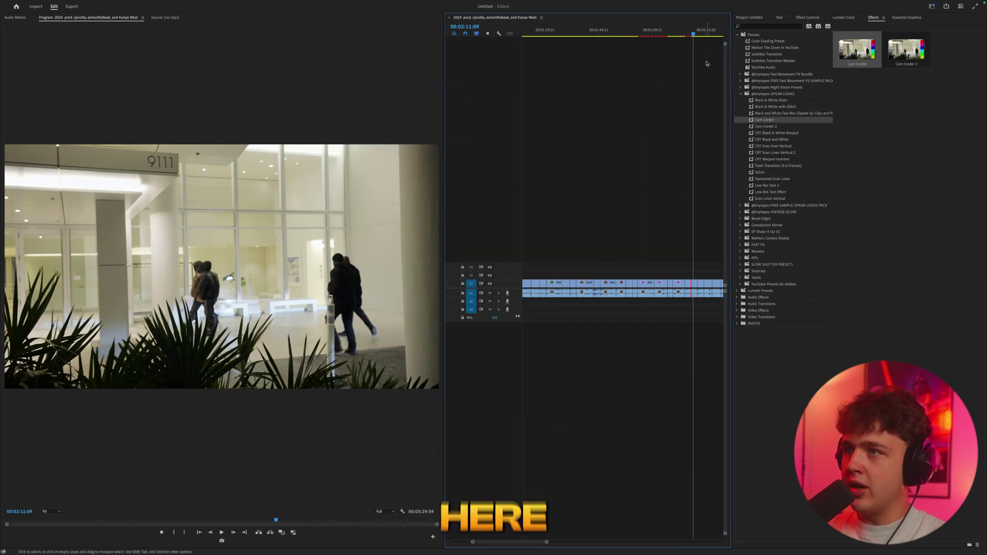
click(687, 34)
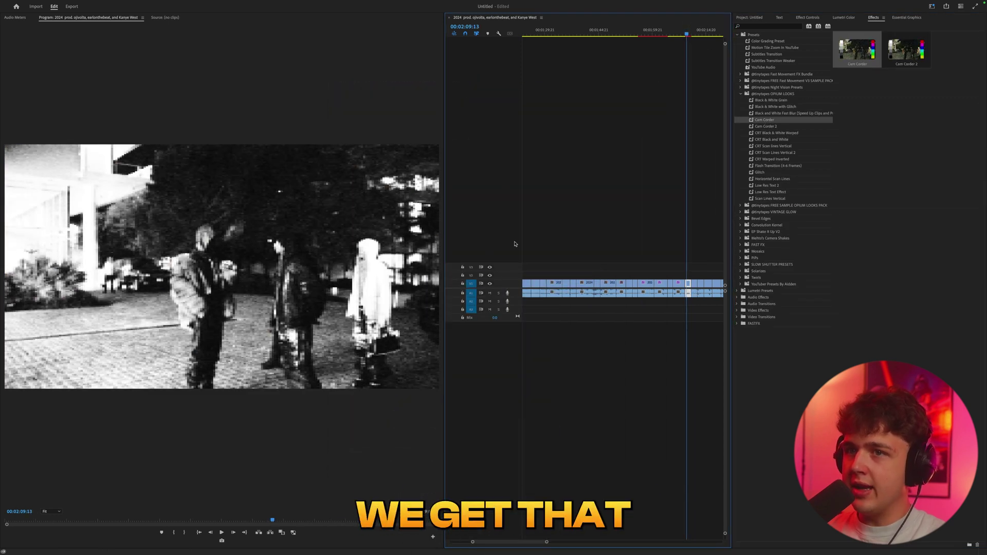
key(super+z)
drag(689, 284, 689, 284)
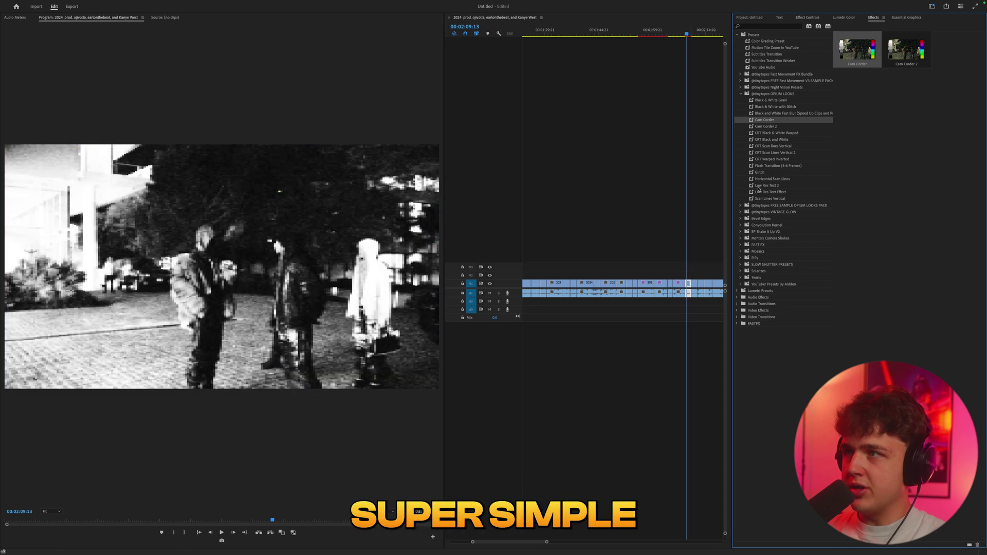
key(super+z)
Try the CRT Black and White and Scan Lines Vertical presets on the clip of the lit building, undoing each one
drag(703, 33, 693, 33)
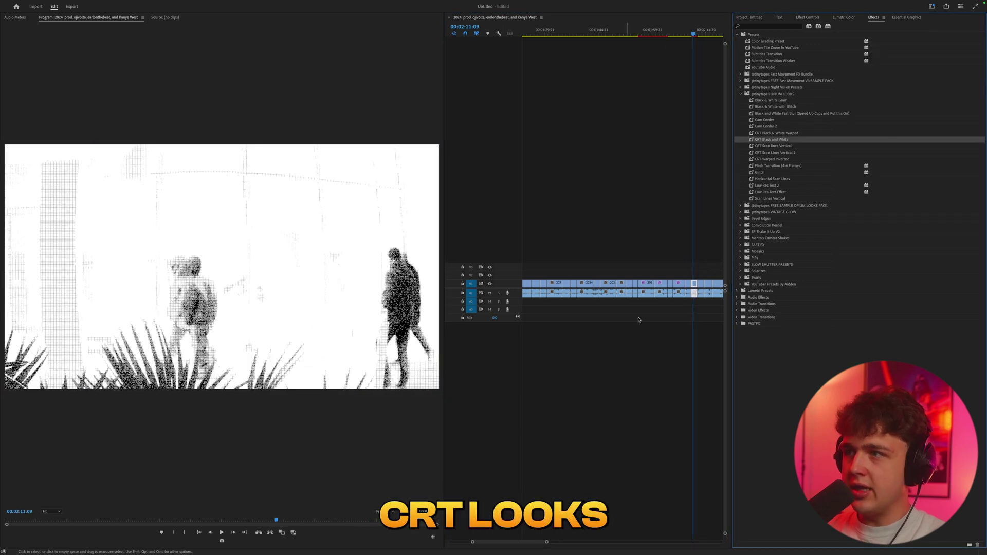
key(super+z)
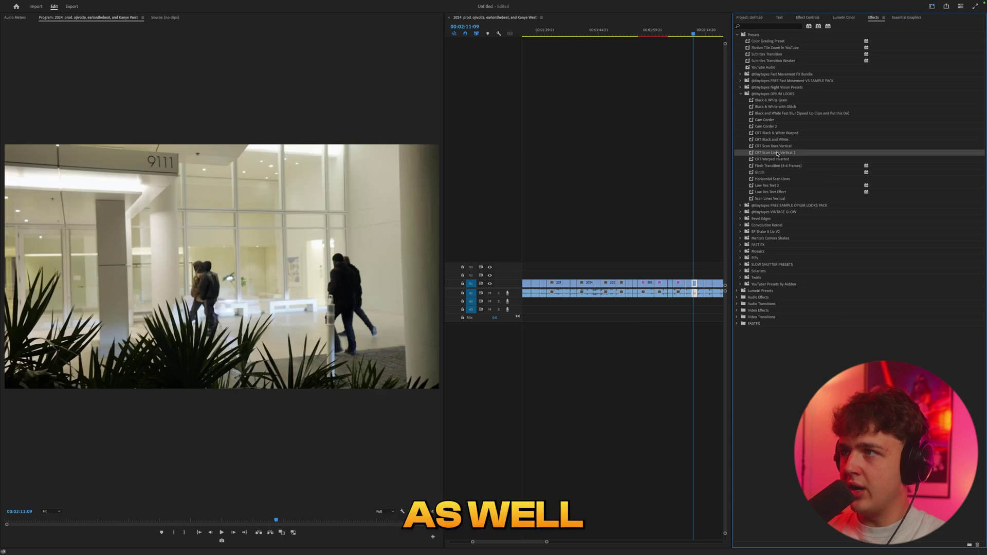
drag(771, 199, 345, 230)
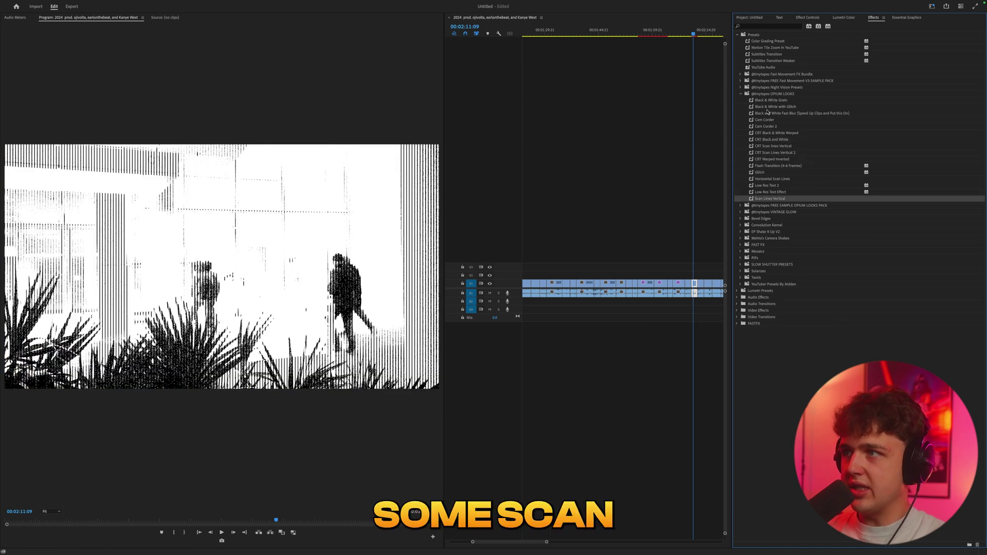
key(ctrl+z)
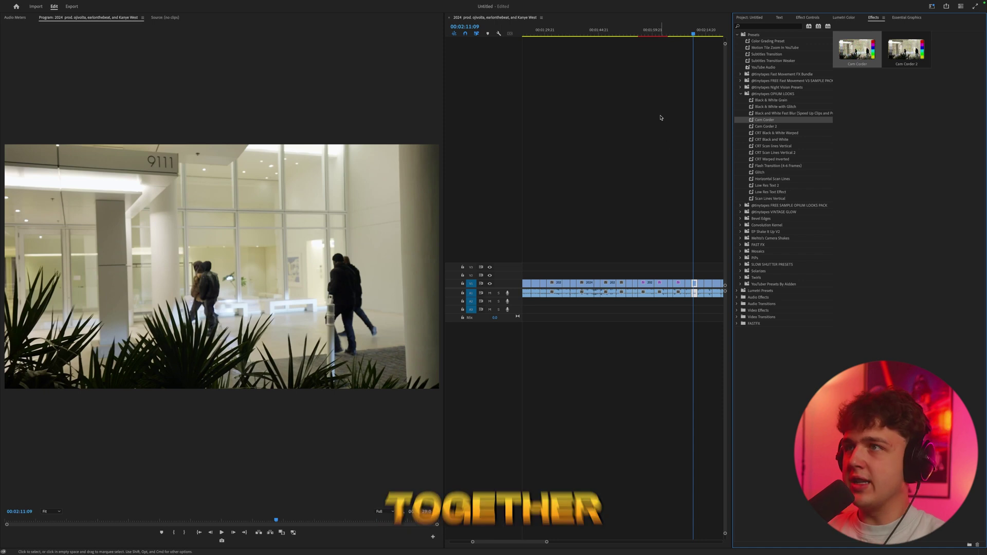
Turn the airport cart clip at about 00:01:47:08 black and white with Lumetri Color
mouse_move(612, 35)
mouse_down()
mouse_move(597, 35)
mouse_move(607, 37)
mouse_up()
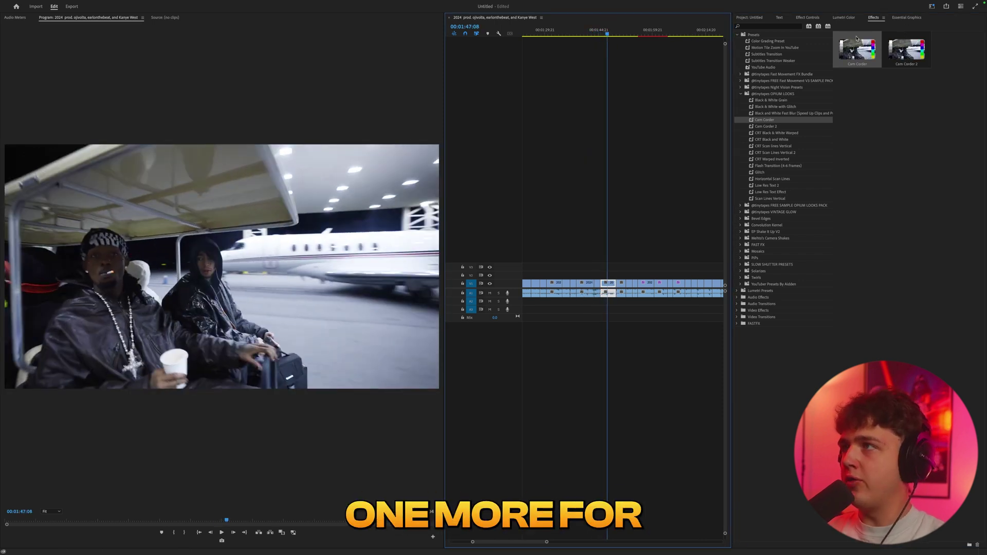
click(850, 18)
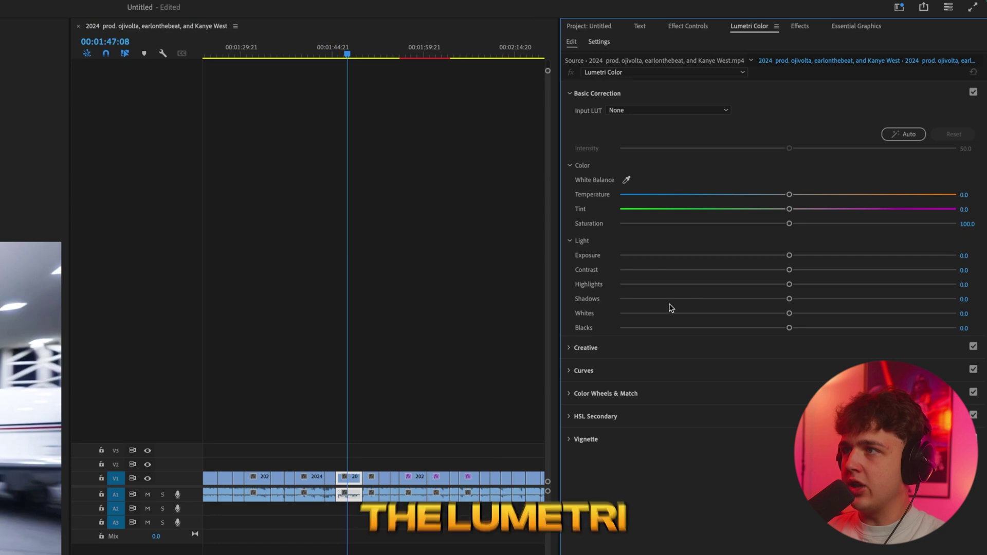
drag(674, 255, 562, 265)
key(super+z)
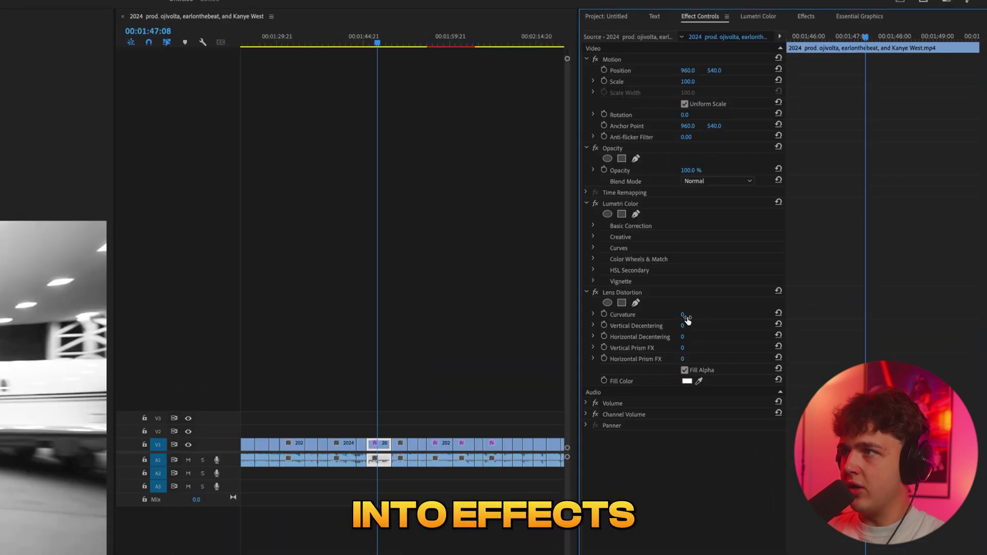
Set the Lens Distortion Curvature to 100 and scale the clip up until the picture fills the frame
drag(687, 318, 738, 318)
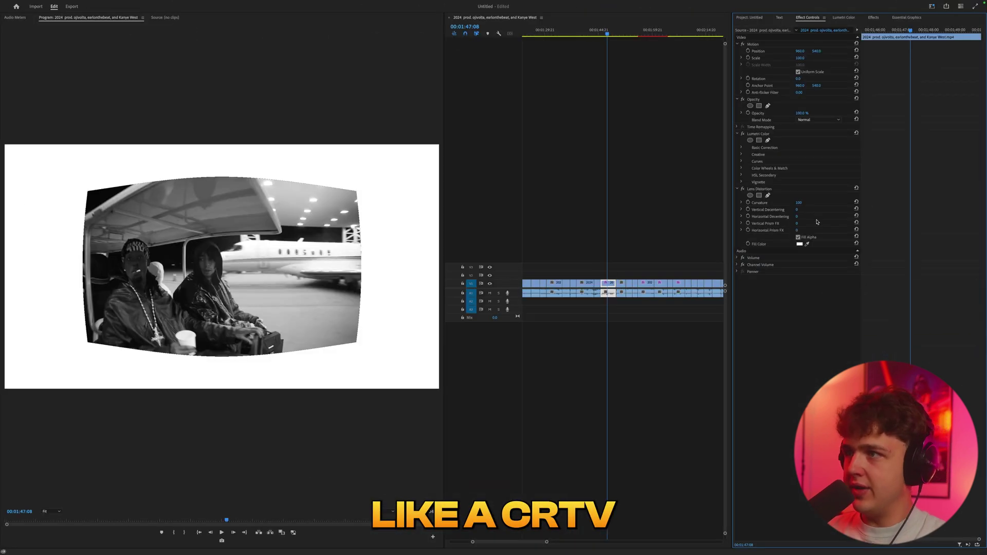
drag(800, 57, 830, 57)
key(space)
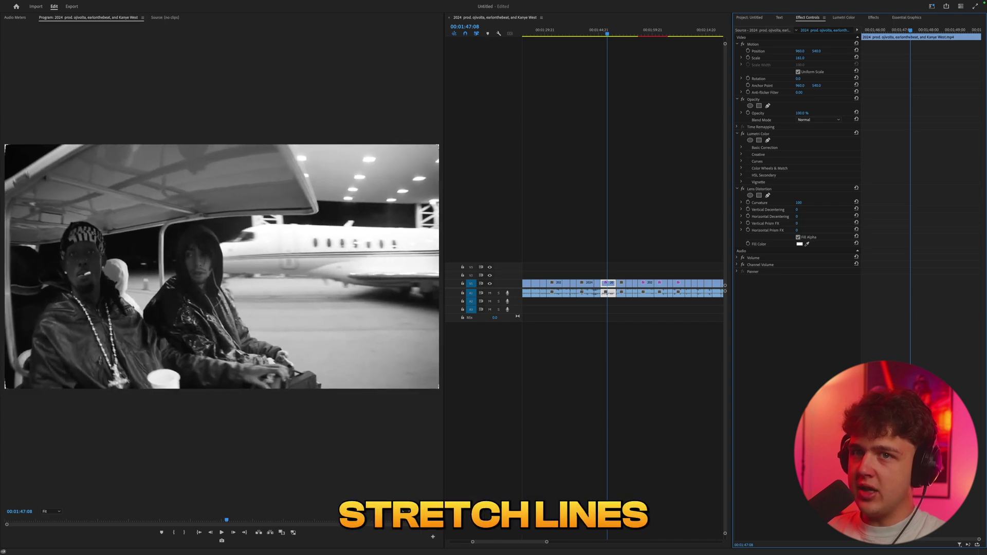